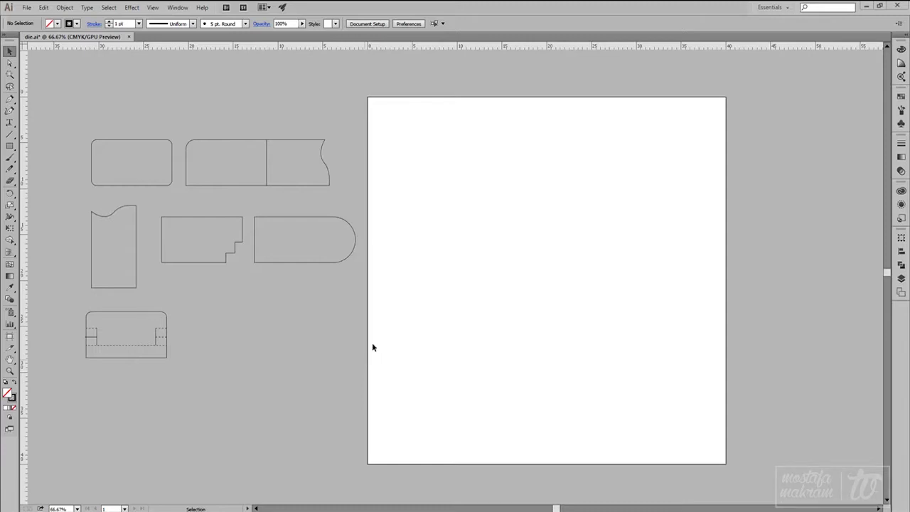
Step: Draw a rectangle 5 cm wide and 9 cm high on the artboard as the card outline
key(space)
drag(521, 252, 441, 256)
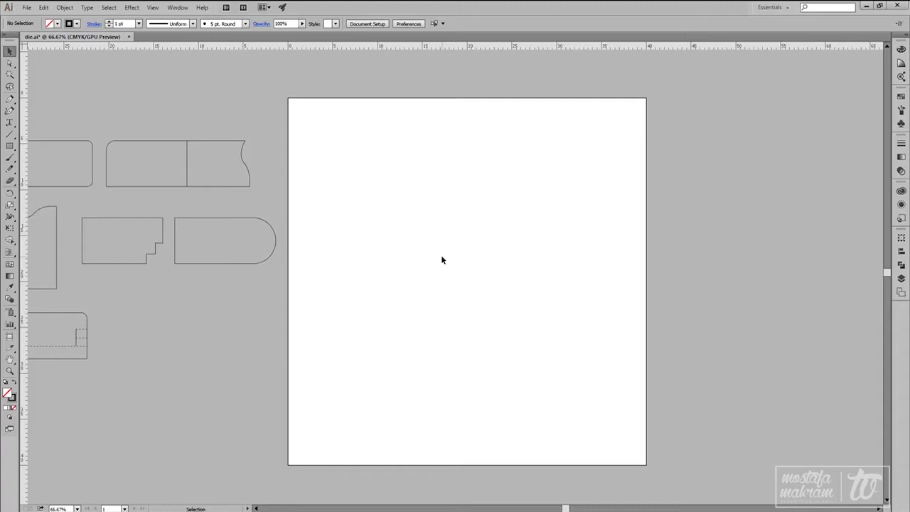
click(10, 145)
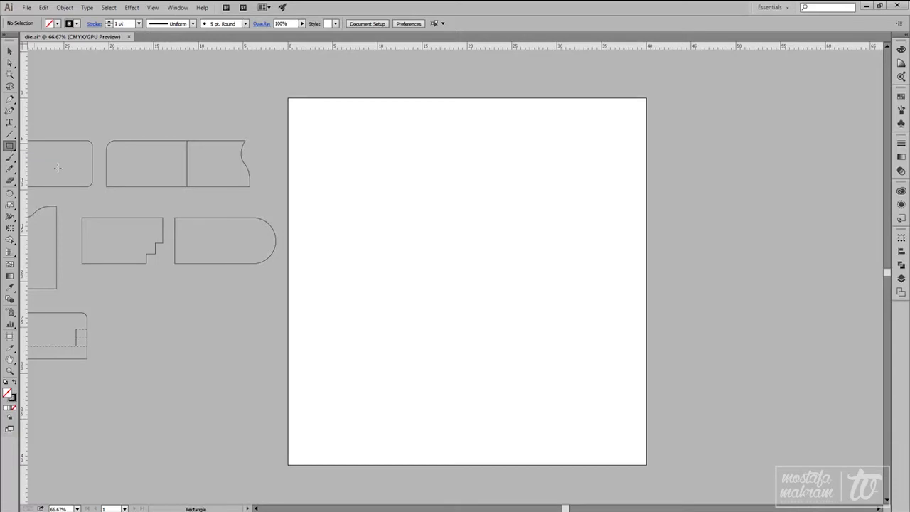
click(463, 251)
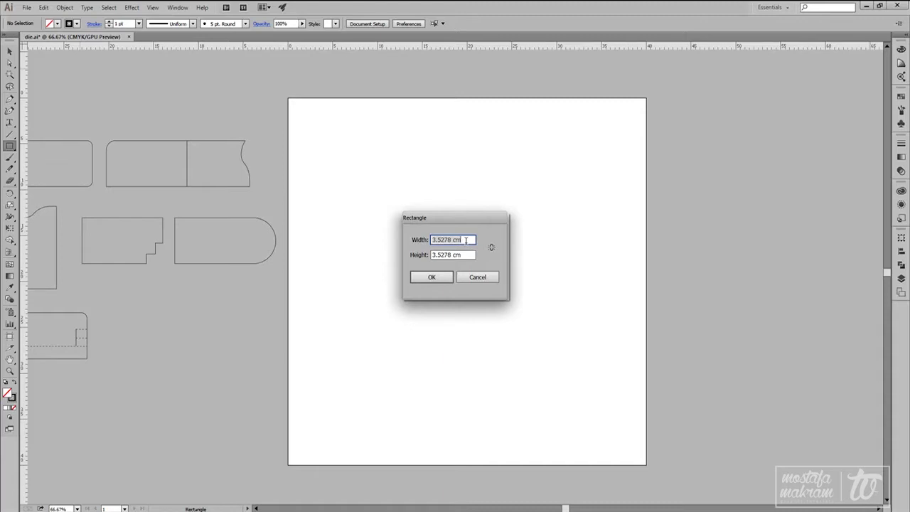
text(5)
key(Tab)
text(9)
click(432, 277)
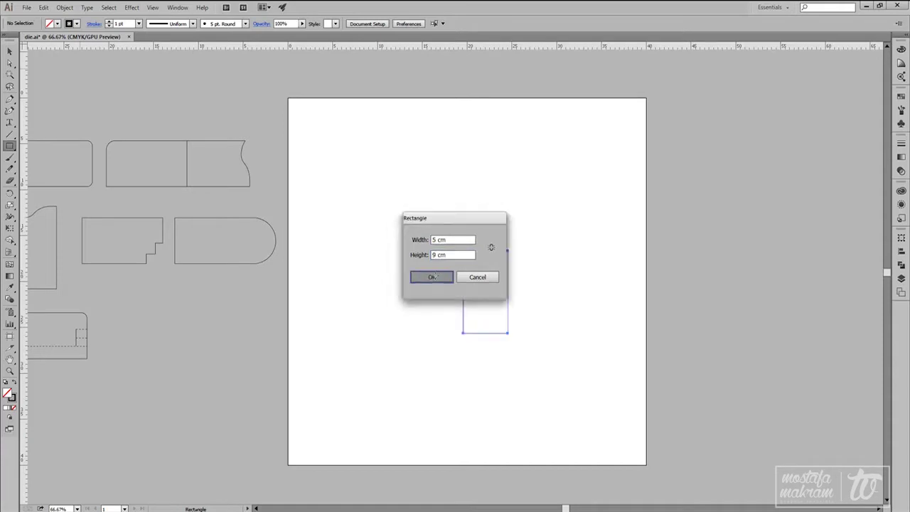
Step: Unlink the rectangle's four corner radii so each corner can have its own value
click(9, 52)
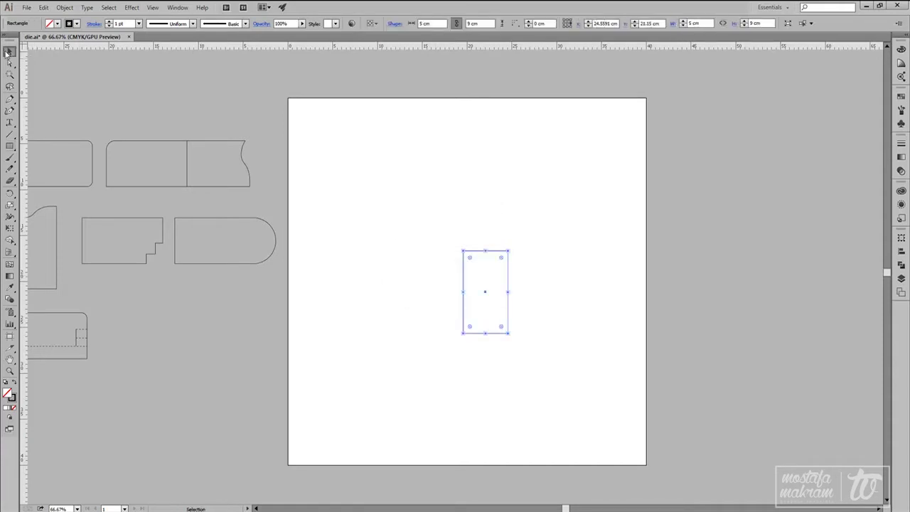
drag(514, 289, 454, 259)
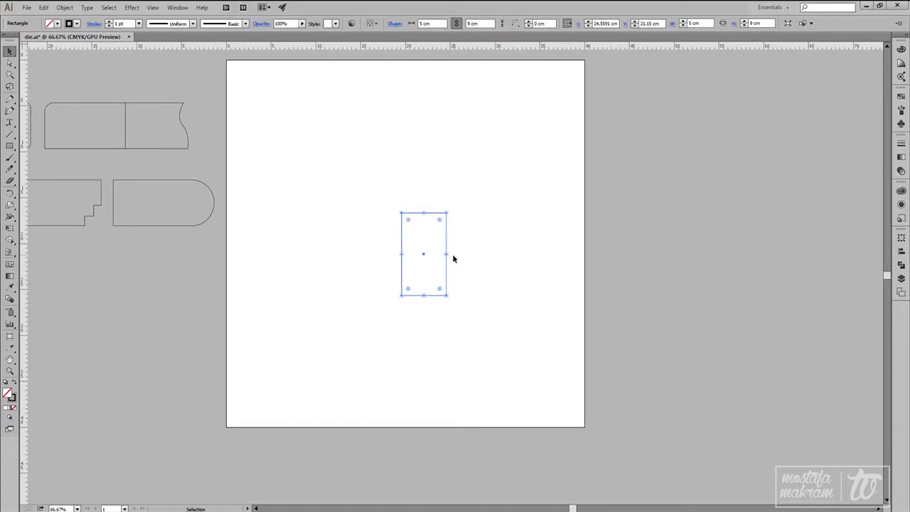
key(z)
drag(406, 211, 460, 278)
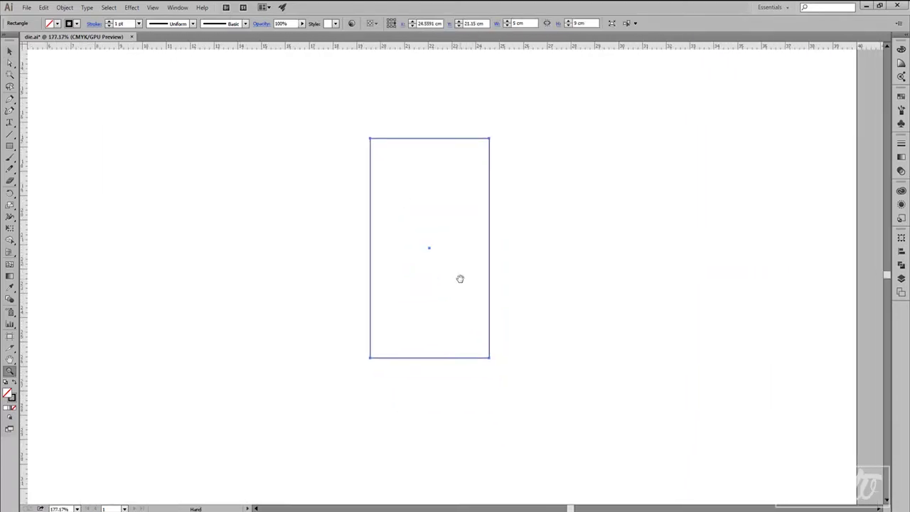
key(v)
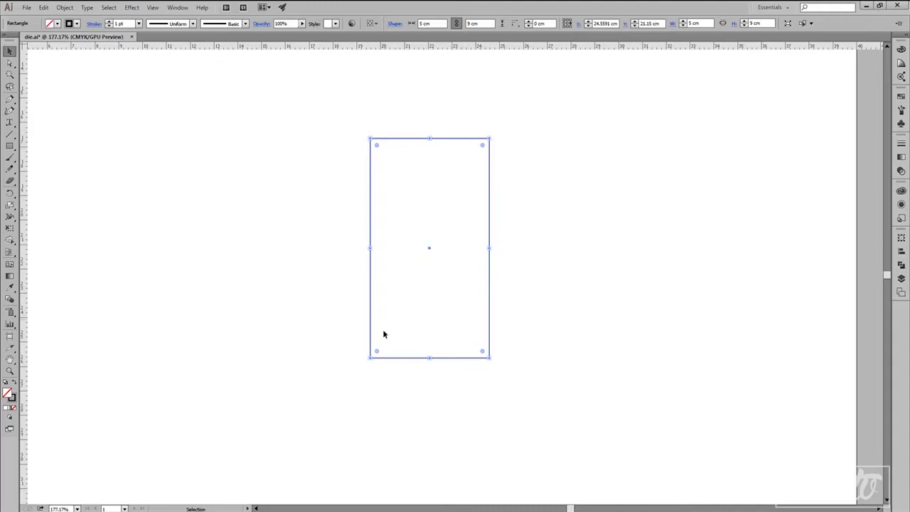
double_click(482, 145)
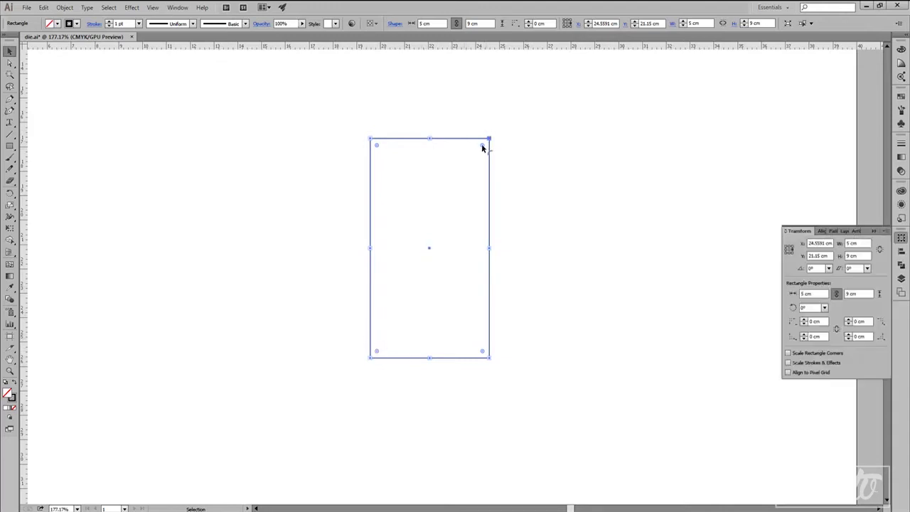
click(838, 331)
click(862, 321)
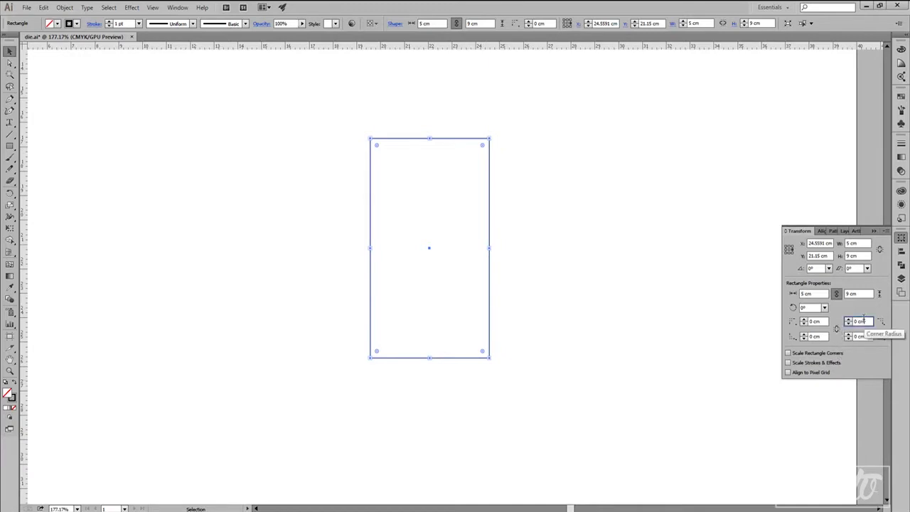
click(819, 321)
click(868, 337)
click(812, 337)
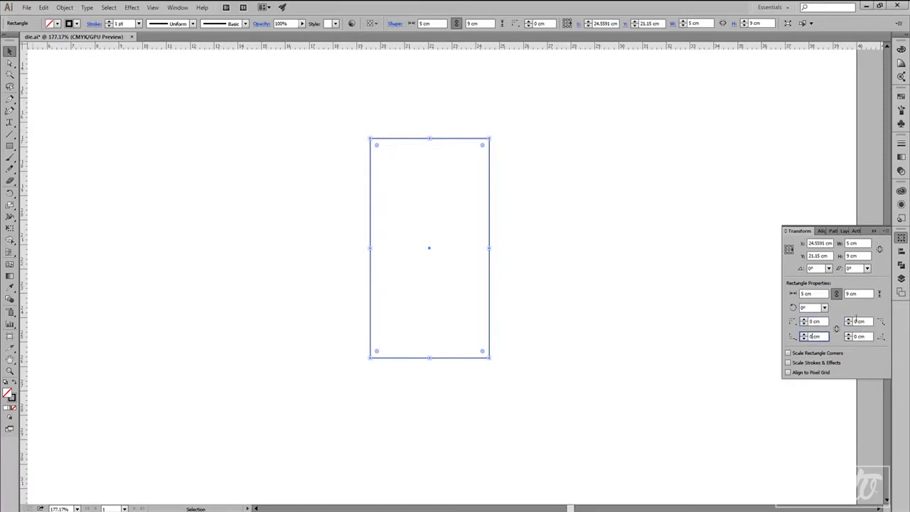
Step: Round only the rectangle's upper-right and lower-left corners with a 1 cm radius
click(858, 321)
text(1 cm)
key(Return)
double_click(812, 338)
text(1)
key(Return)
click(540, 211)
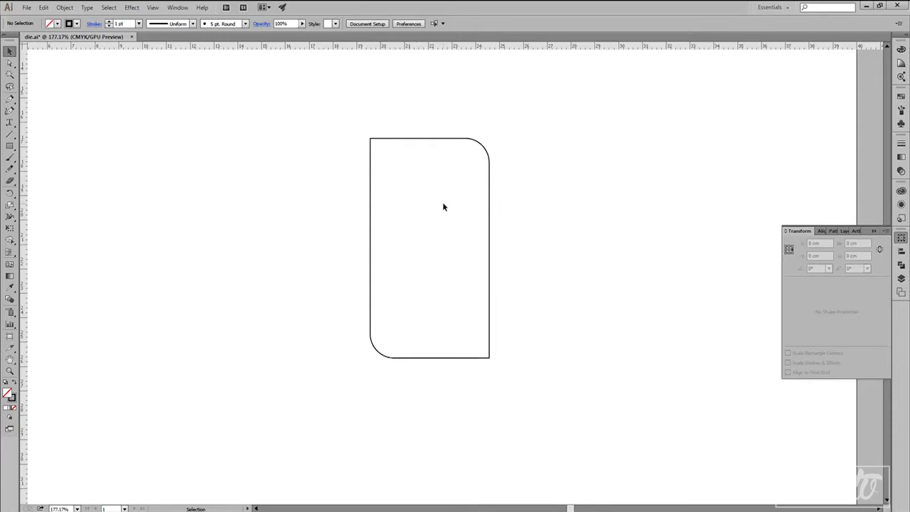
Step: Add the letter M as text, enlarge it to about 2.5 cm wide and place it in the upper part of the card
key(t)
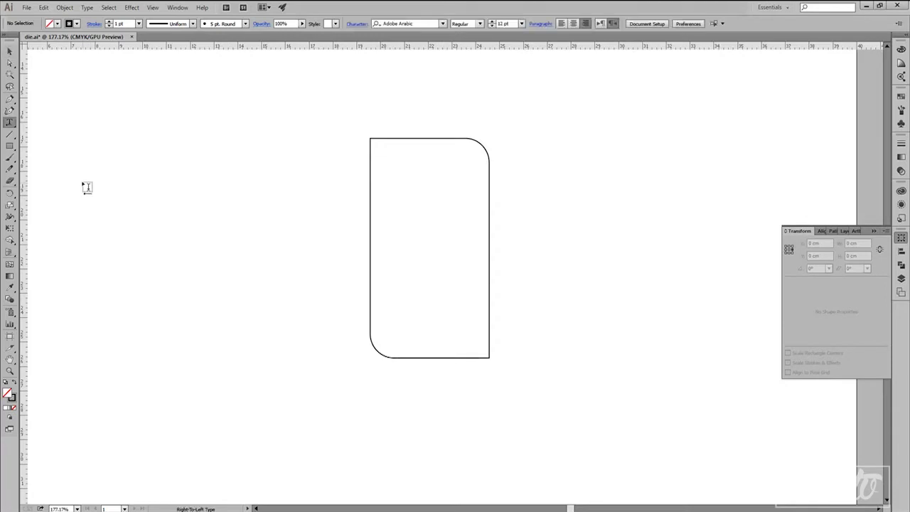
click(418, 168)
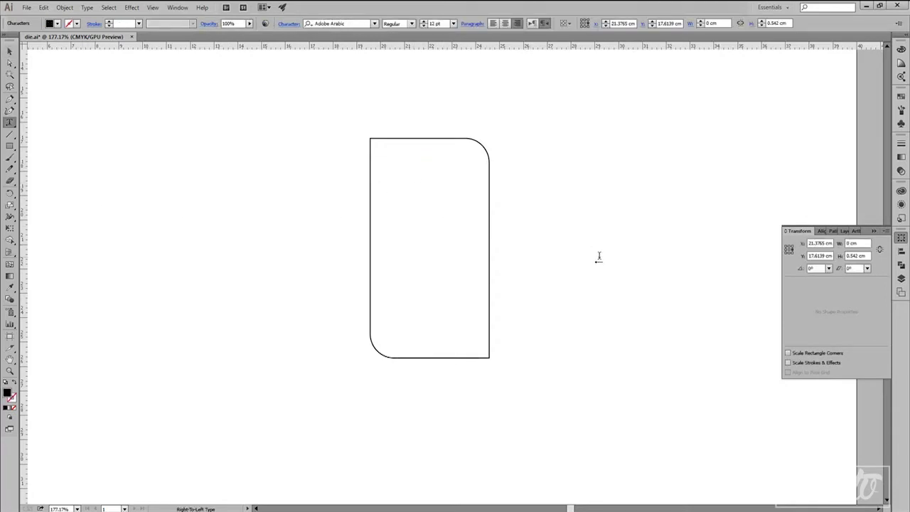
text(M)
click(8, 53)
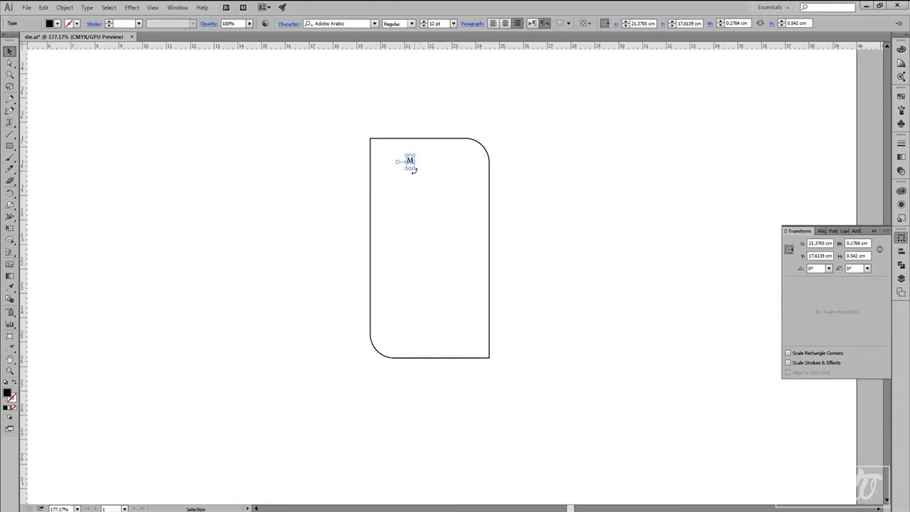
drag(416, 171, 519, 272)
drag(469, 200, 461, 182)
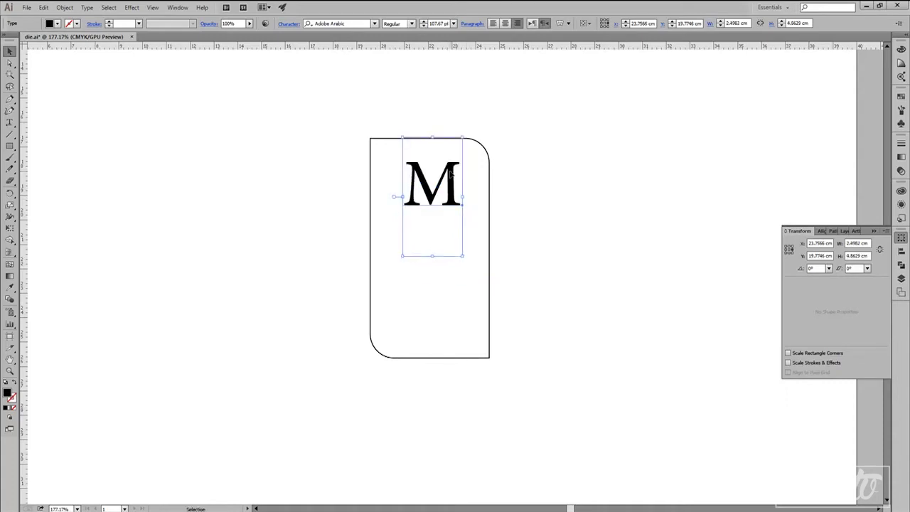
Step: Turn the letter M into an outline by removing its fill and giving it a black stroke
click(58, 24)
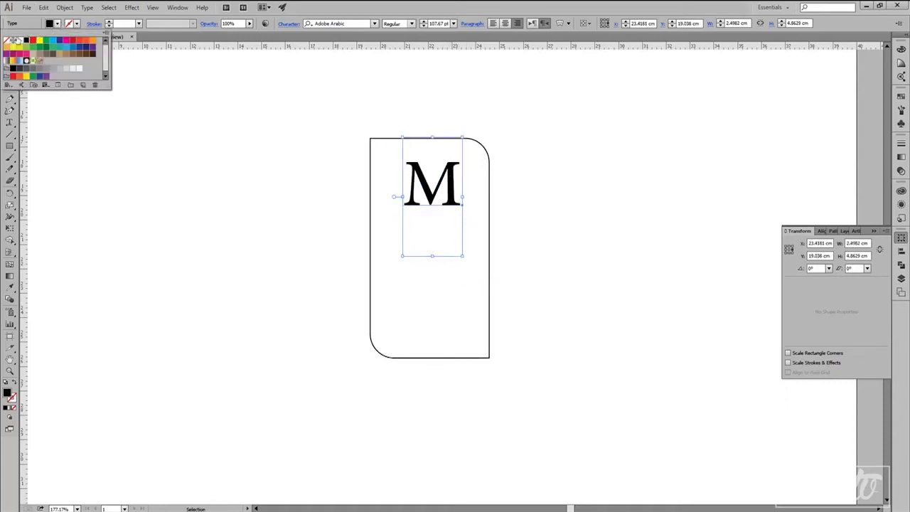
click(12, 40)
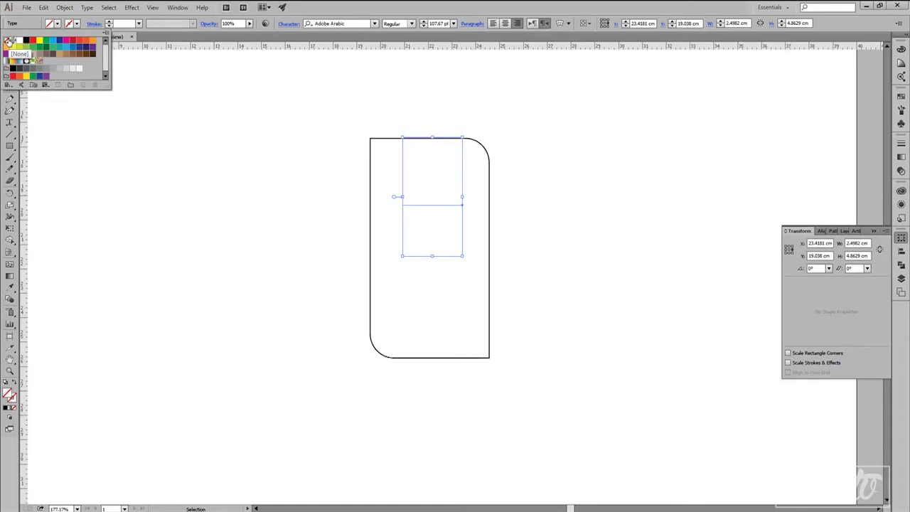
click(74, 24)
click(75, 23)
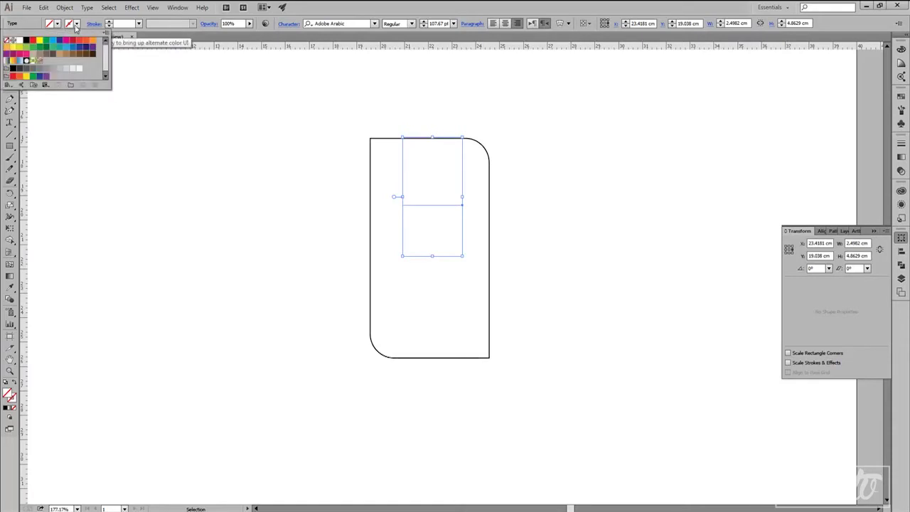
click(25, 41)
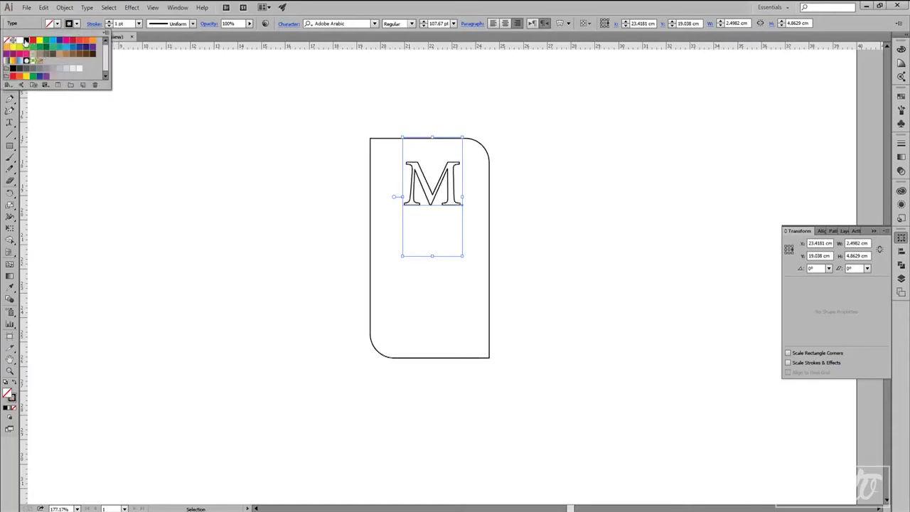
Step: Align the letter M and the card outline on their horizontal centers
shift+click(486, 163)
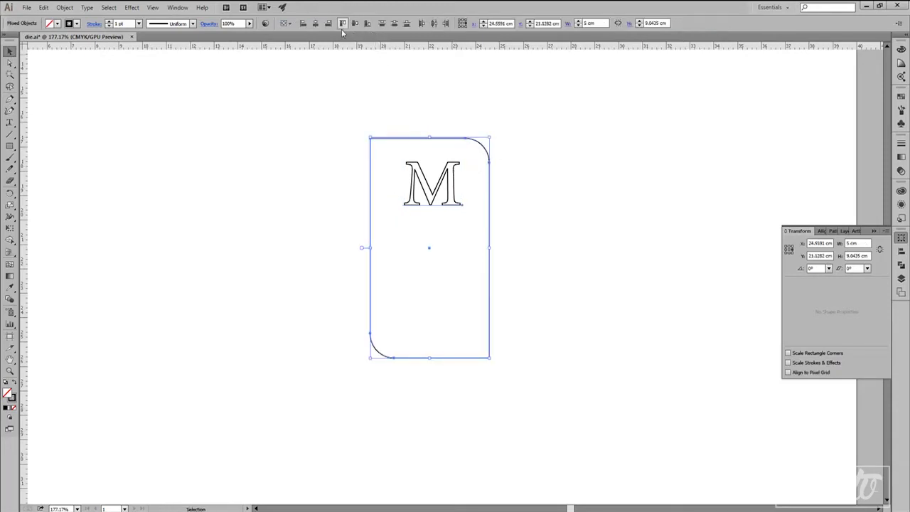
click(319, 25)
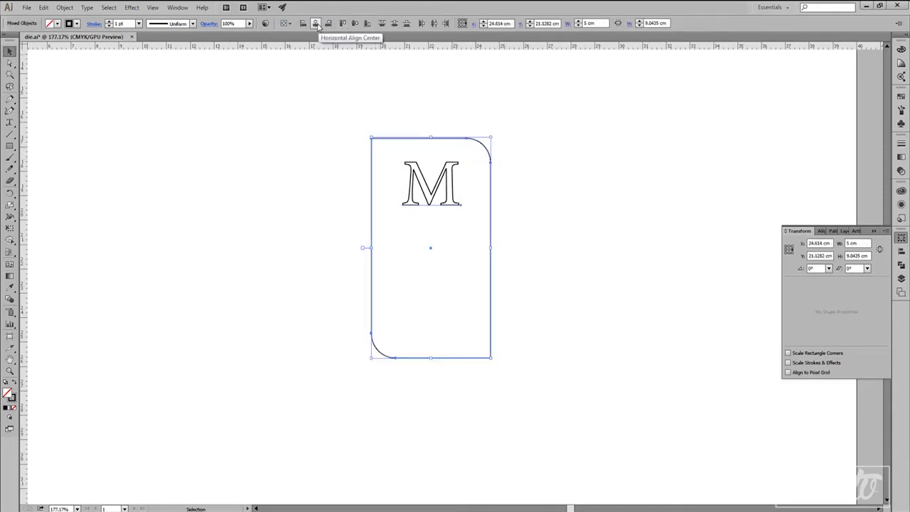
click(619, 205)
click(449, 180)
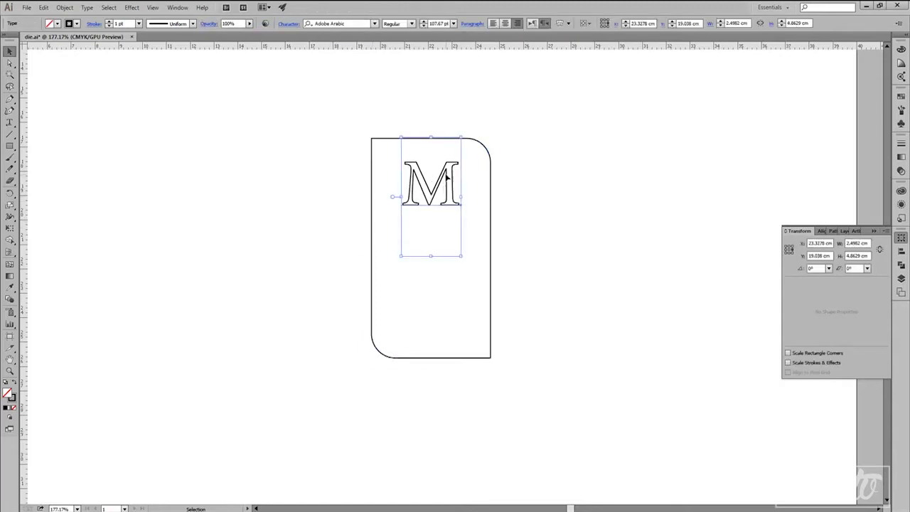
click(568, 177)
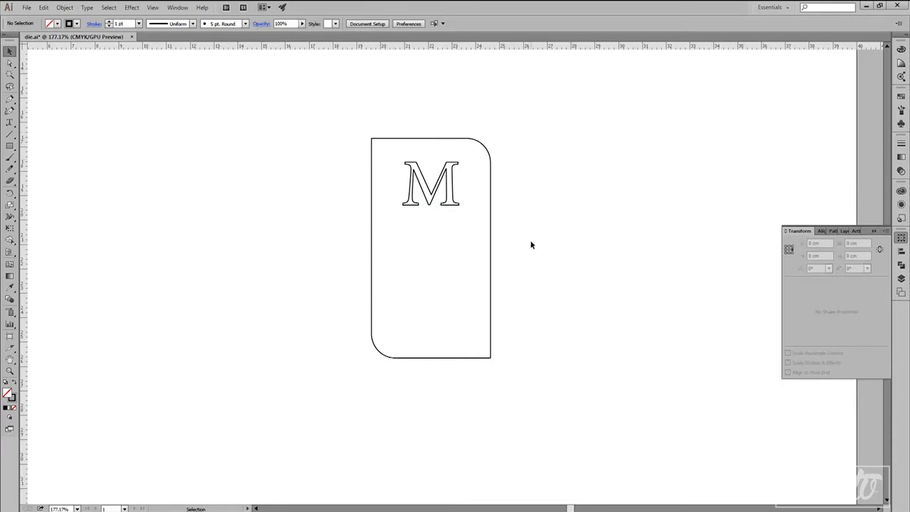
click(451, 186)
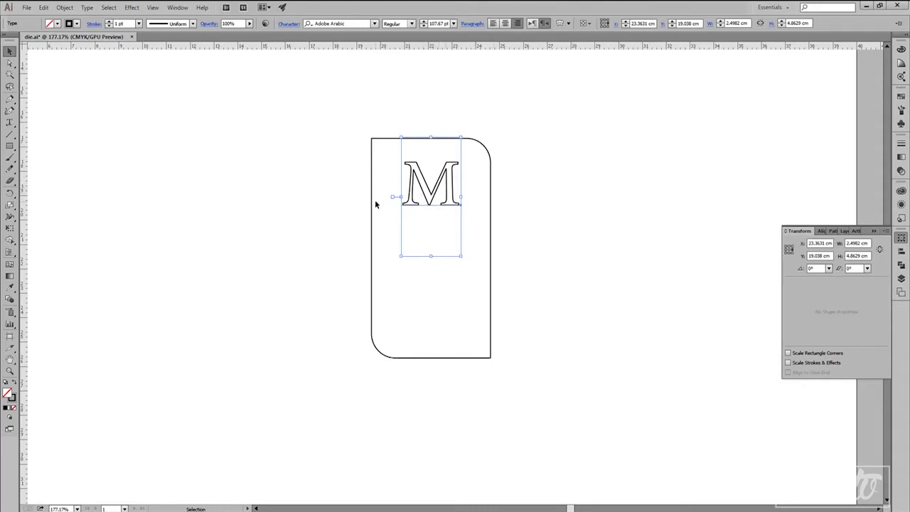
click(534, 212)
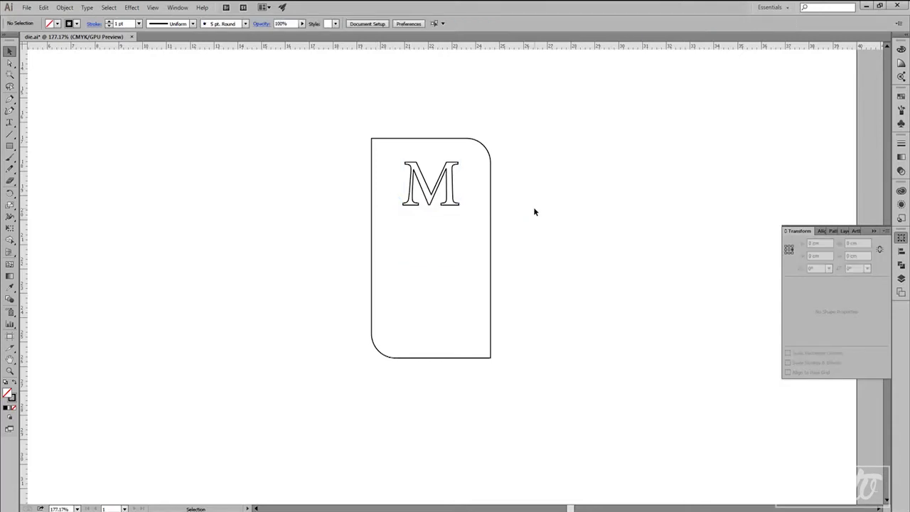
Step: Switch to Photoshop and create a new CMYK document 5.5 cm wide and 9.5 cm high at 300 pixels/inch
drag(542, 99, 306, 403)
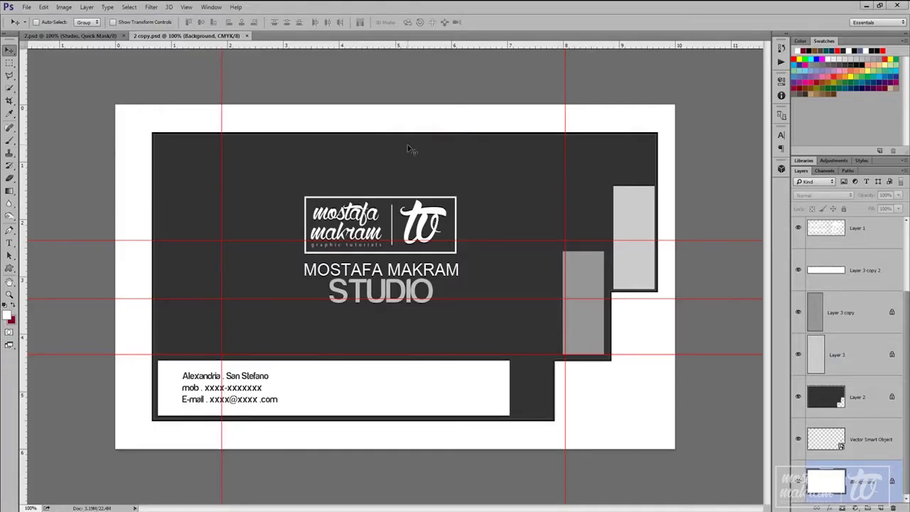
key(ctrl+a)
key(ctrl+n)
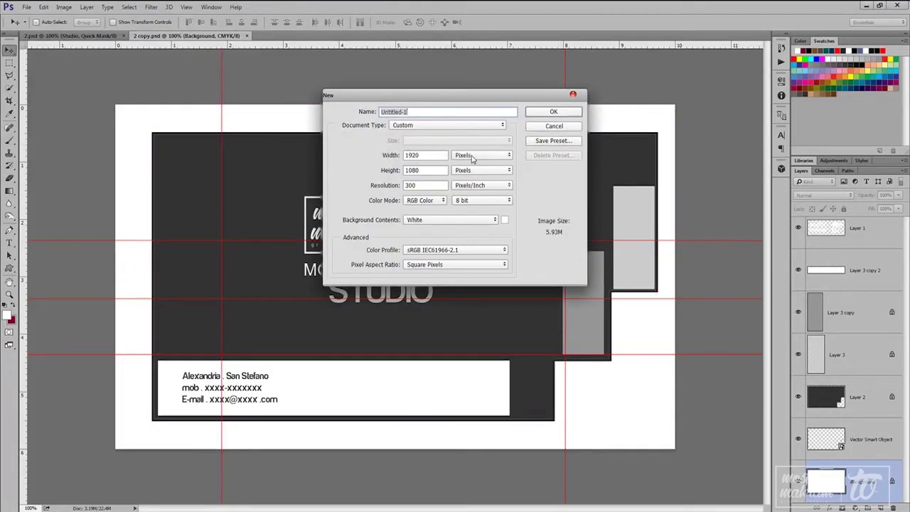
click(472, 159)
click(473, 181)
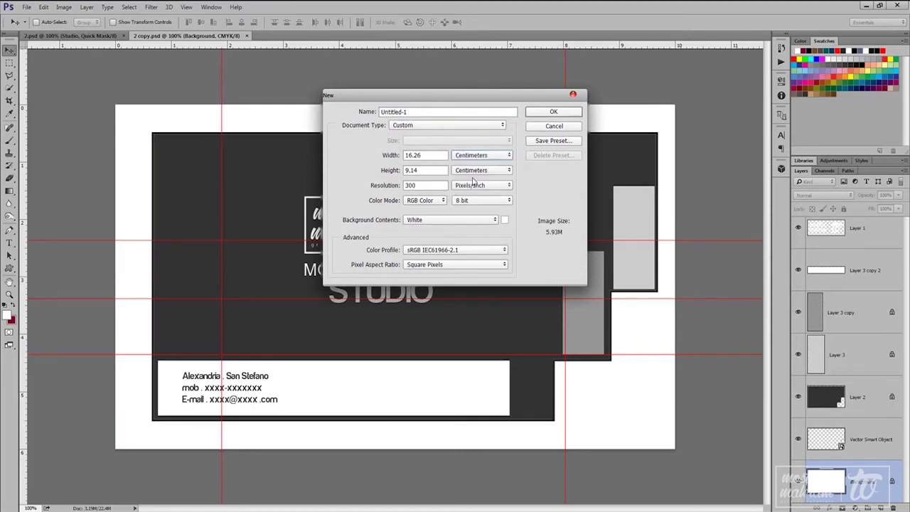
drag(426, 155, 169, 153)
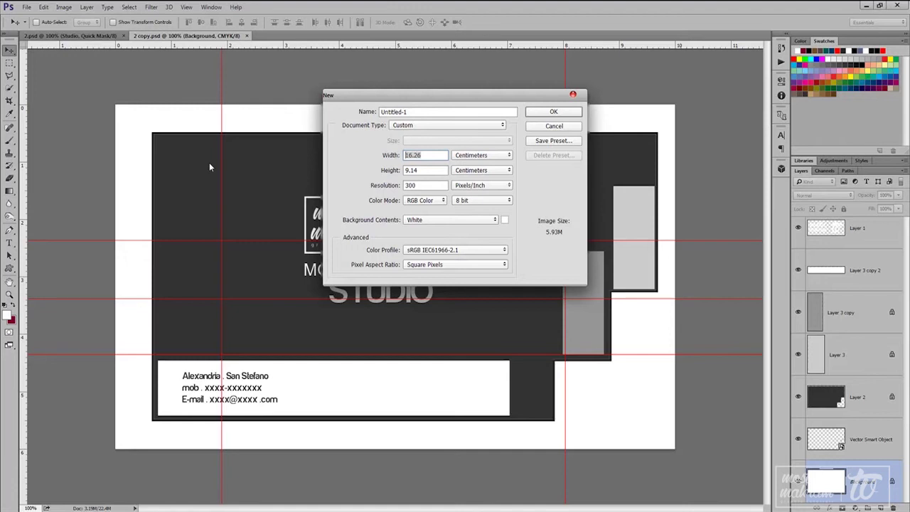
text(5.5)
key(Tab)
text(9.5)
click(420, 201)
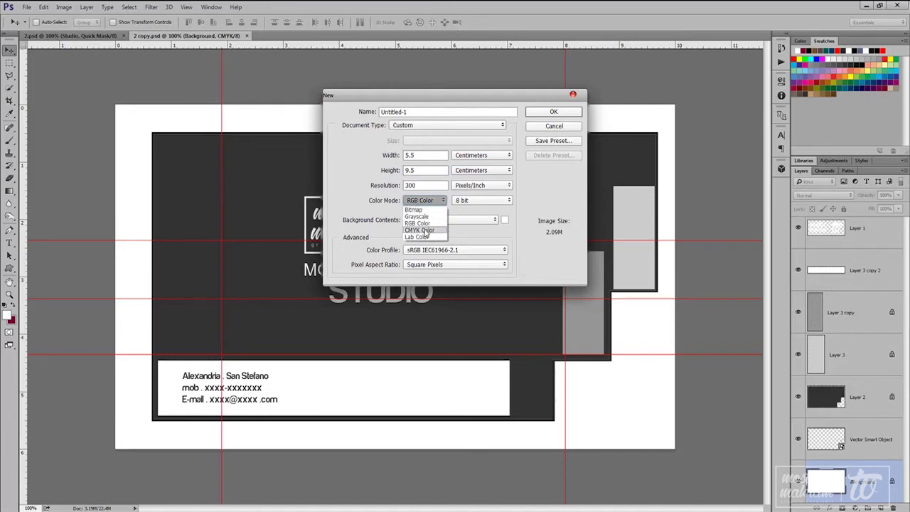
click(425, 231)
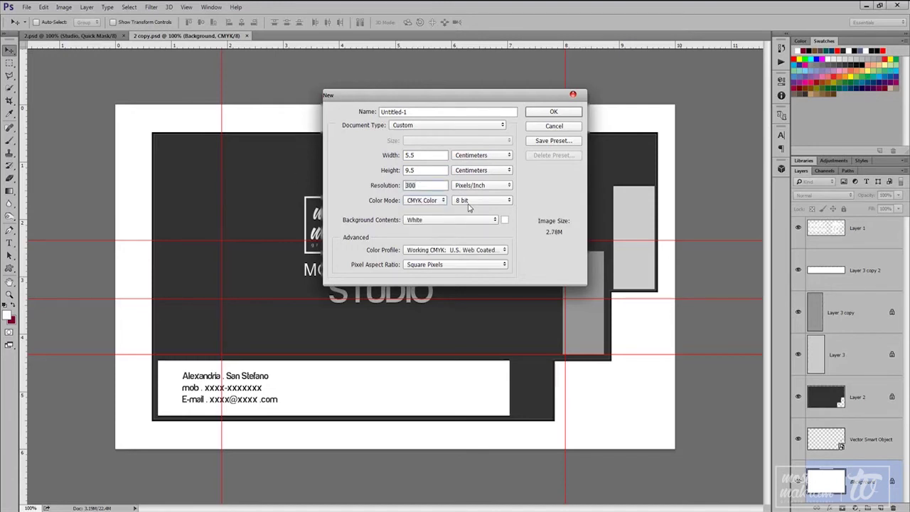
click(558, 112)
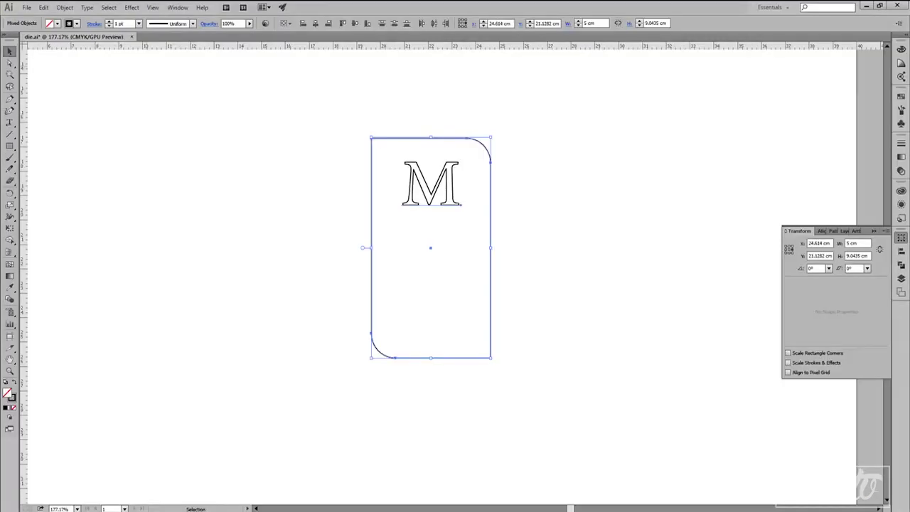
Step: Copy the card outline and letter M from Illustrator and place them in the new Photoshop document as a smart object
click(545, 100)
drag(546, 89, 314, 463)
mouse_move(432, 248)
mouse_down()
mouse_move(398, 234)
mouse_move(173, 72)
mouse_move(57, 25)
mouse_move(28, 4)
mouse_move(427, 246)
mouse_up()
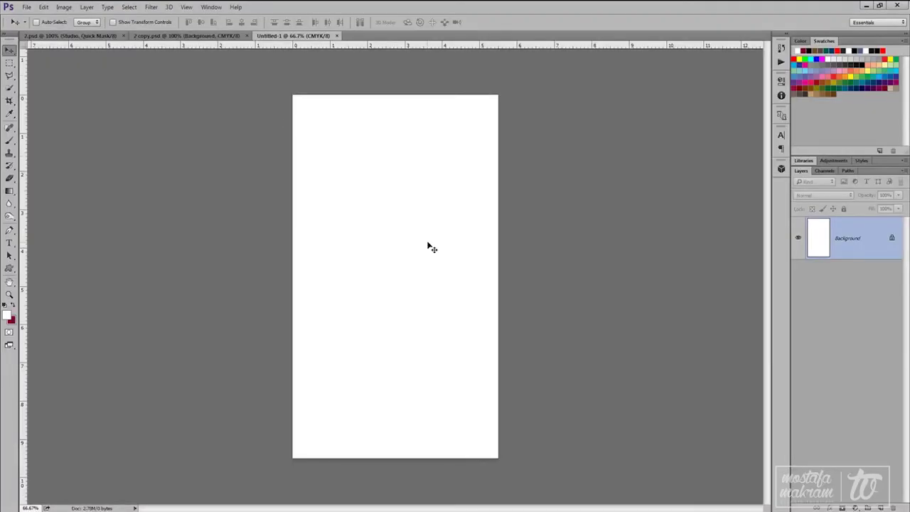
key(Return)
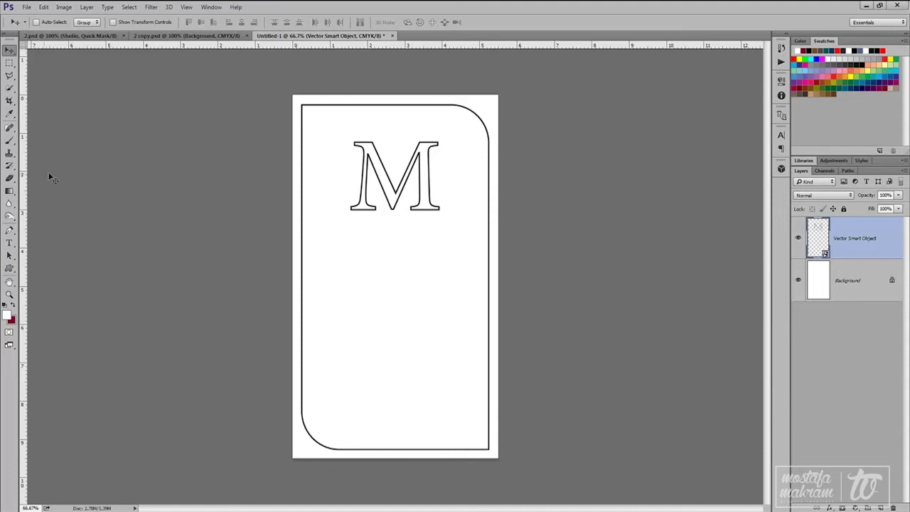
Step: Select the card area around the letter M with the Magic Wand and fill it dark red on a new layer
key(w)
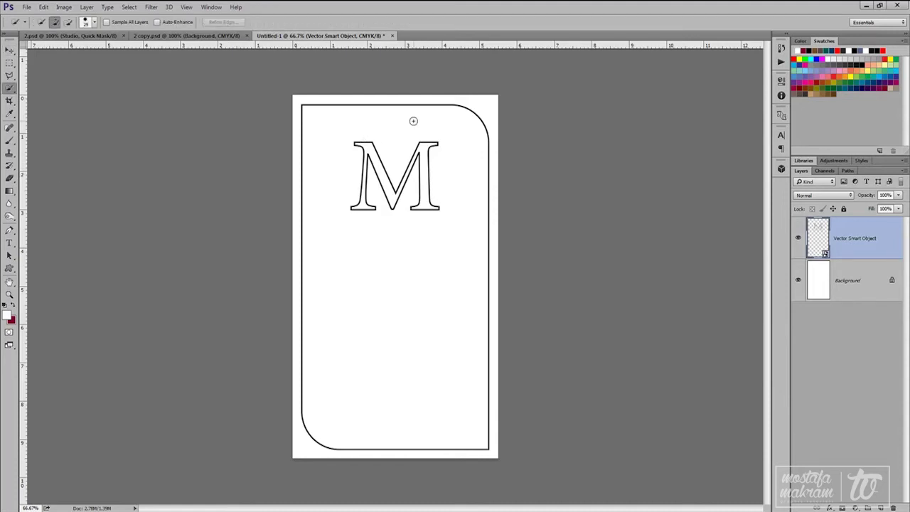
key(shift+w)
click(463, 137)
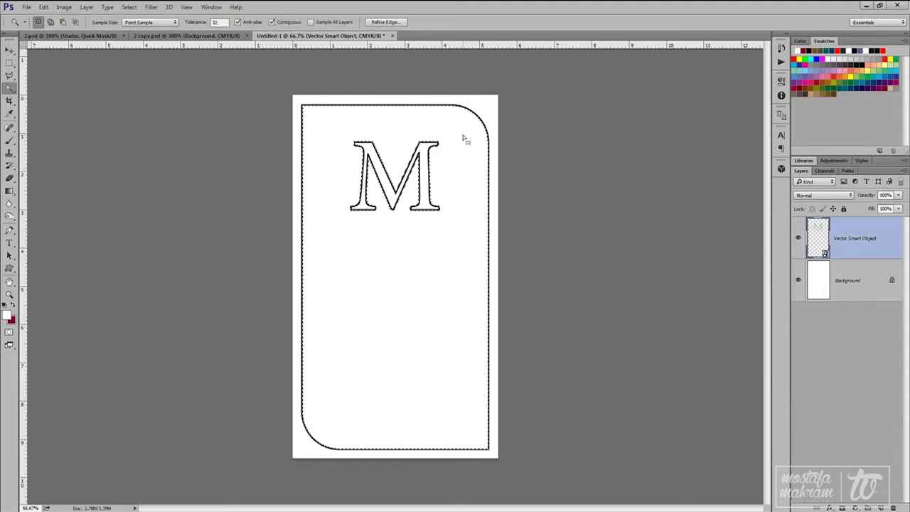
click(880, 507)
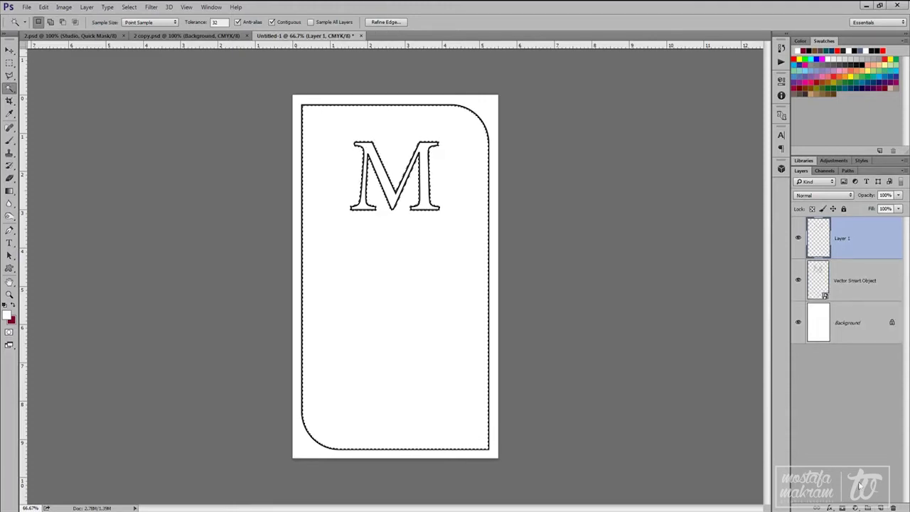
key(alt+BackSpace)
key(ctrl+d)
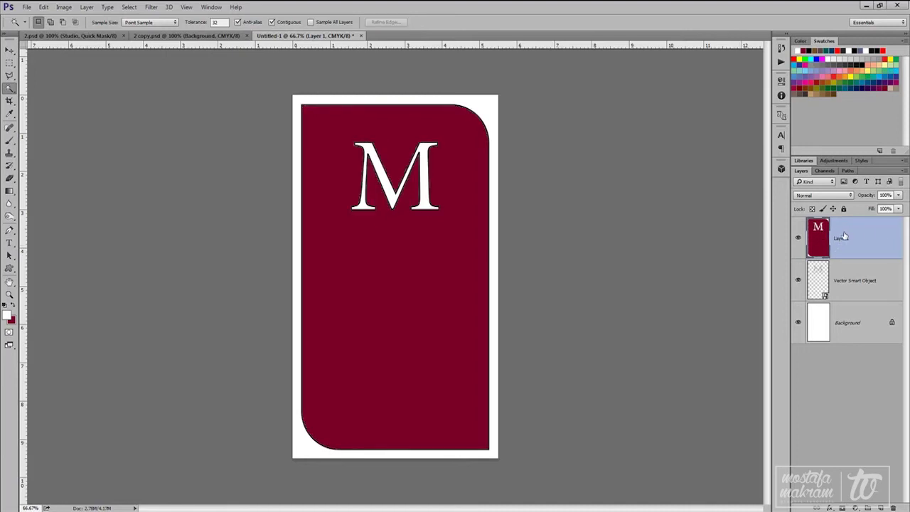
Step: Lock the transparent pixels of the filled card layer and recolor it black
click(811, 209)
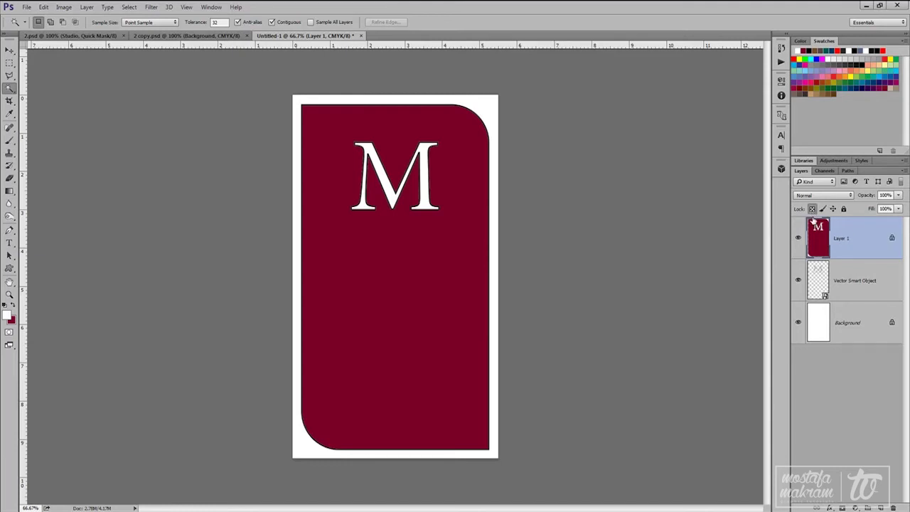
click(877, 50)
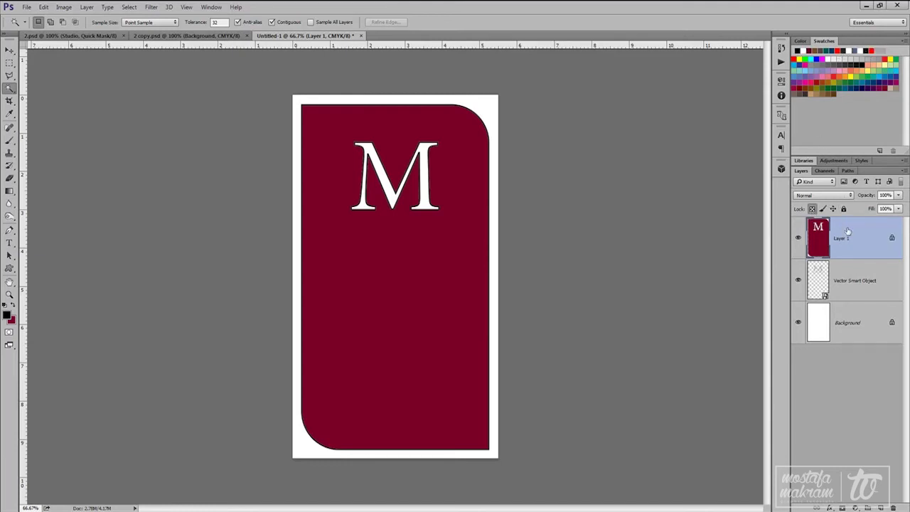
key(x)
key(ctrl+BackSpace)
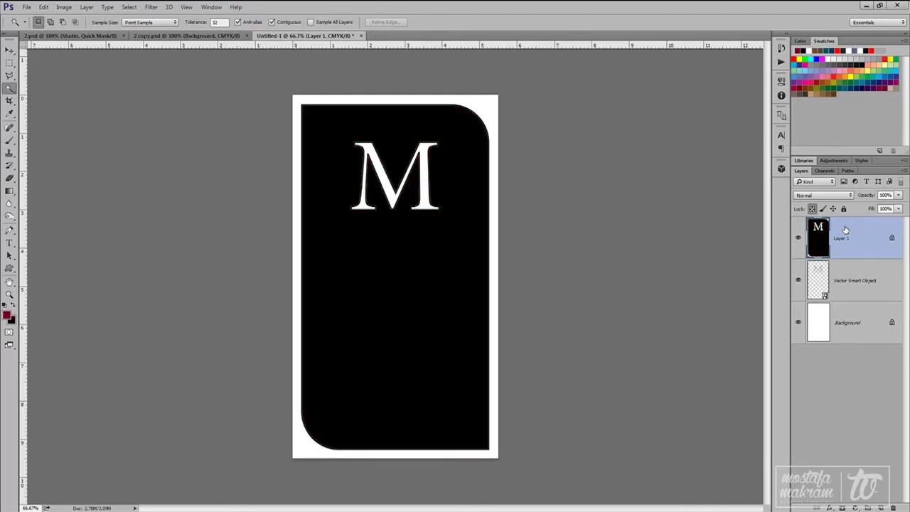
Step: Sample the dark grey of the card in 2 copy.psd and fill the new card's layer with it
click(165, 36)
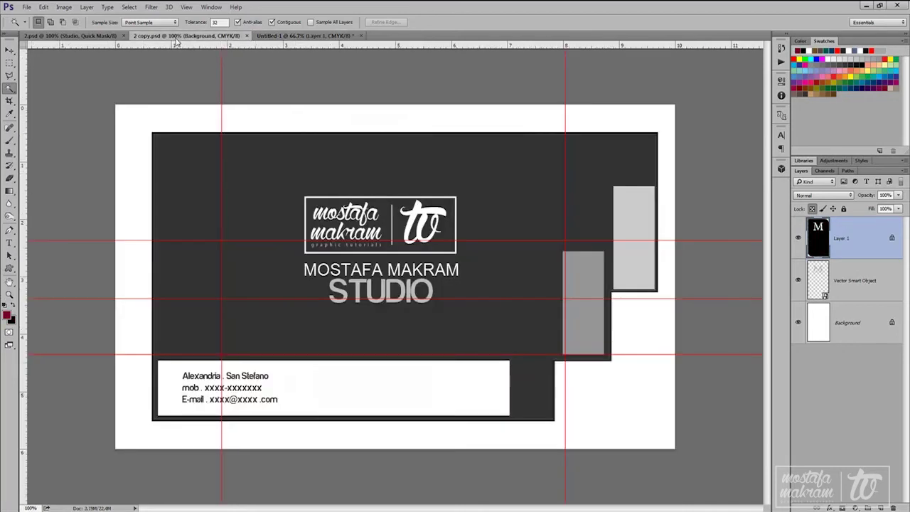
key(i)
key(v)
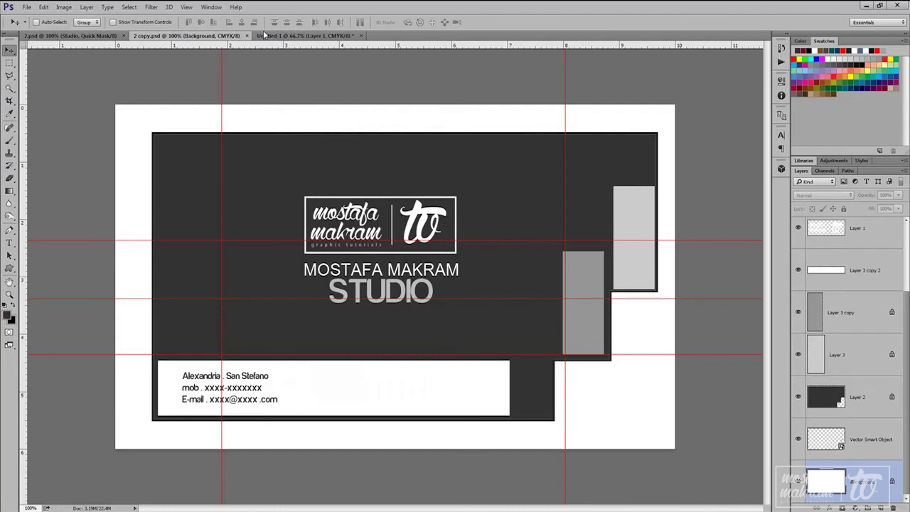
click(308, 36)
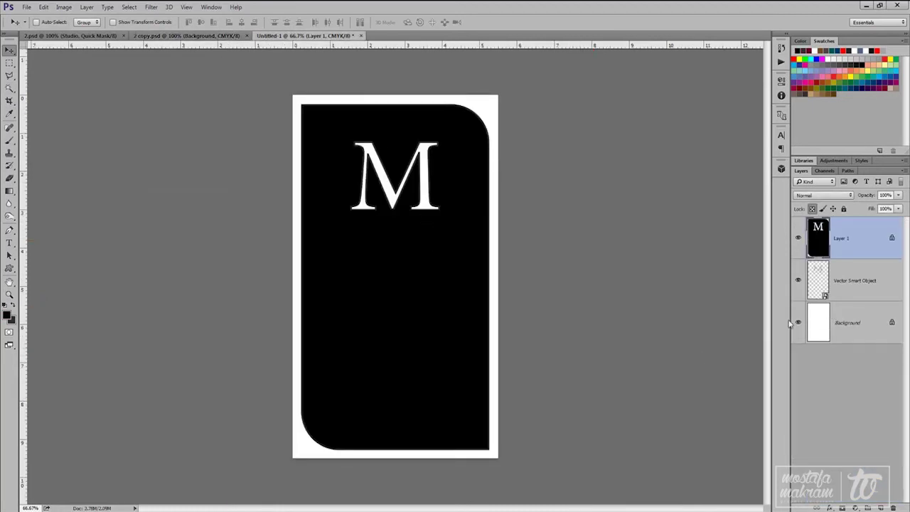
key(alt+BackSpace)
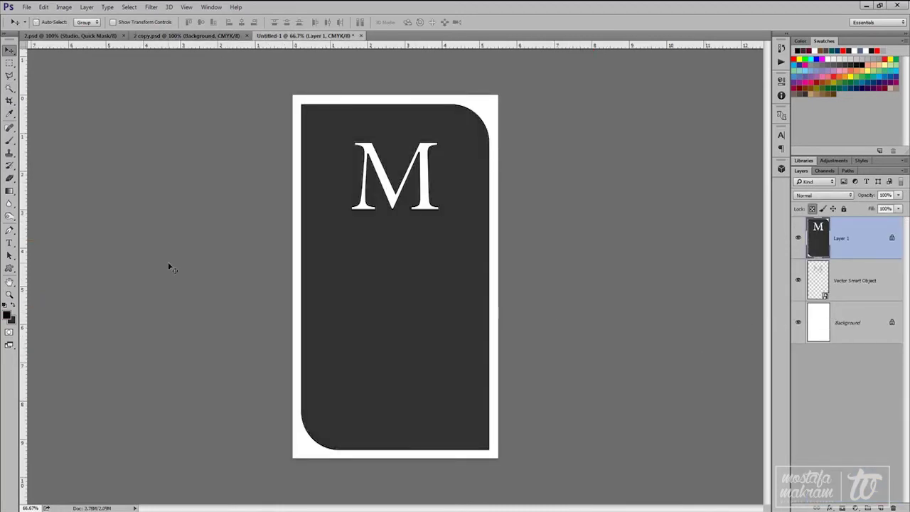
Step: Copy the logo, name and Studio text layers from 2 copy.psd to the middle of the new card, below the letter M
click(191, 34)
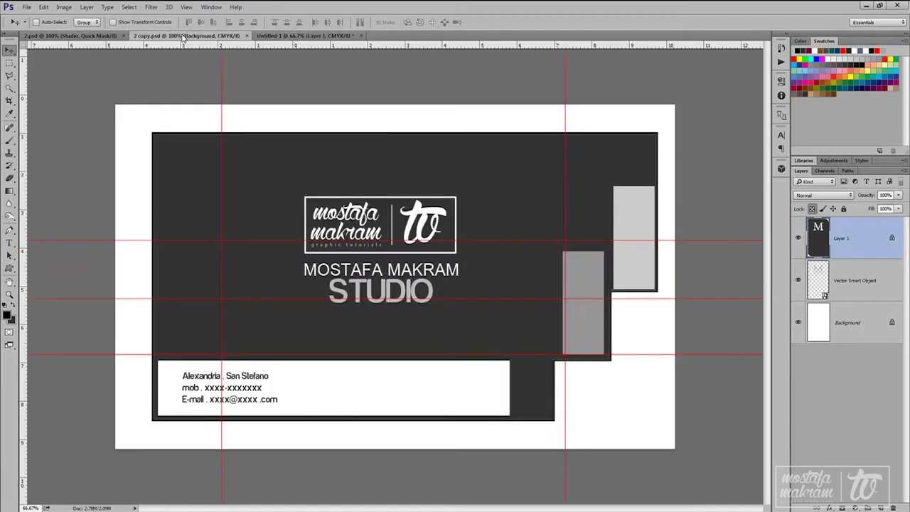
right_click(417, 211)
click(435, 215)
right_click(415, 279)
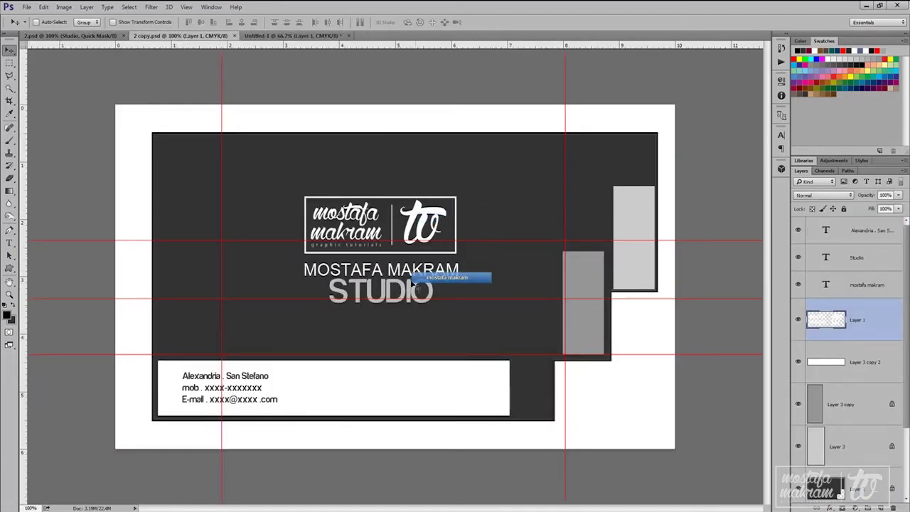
shift+click(426, 281)
right_click(414, 284)
shift+click(434, 294)
drag(403, 266, 396, 287)
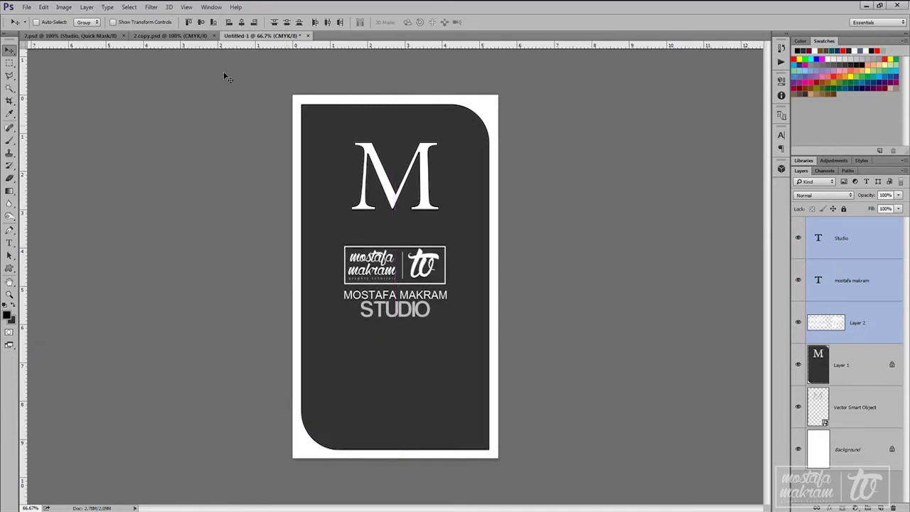
Step: Copy the address and contact text from 2 copy.psd to the lower part of the new card, with the text in white
click(170, 36)
right_click(261, 376)
click(266, 382)
drag(267, 383, 410, 441)
drag(396, 313, 389, 400)
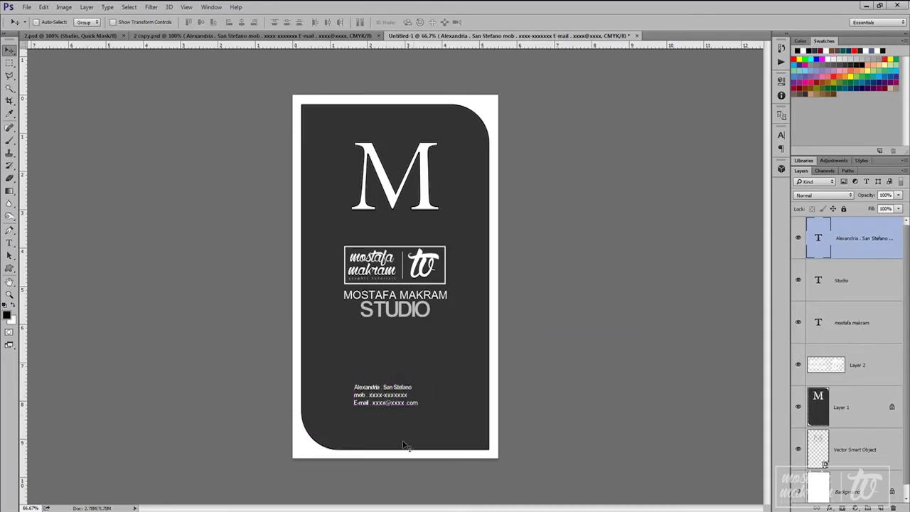
Step: Enlarge the contact text and place it near the card's lower-left corner
key(ctrl+t)
drag(418, 377, 429, 369)
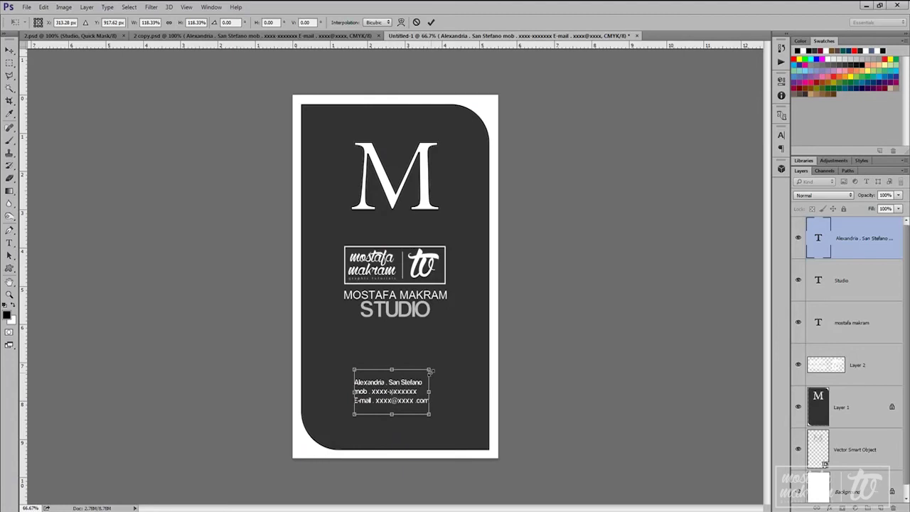
key(Return)
drag(406, 387, 425, 370)
key(ctrl+t)
key(Return)
drag(379, 394, 380, 399)
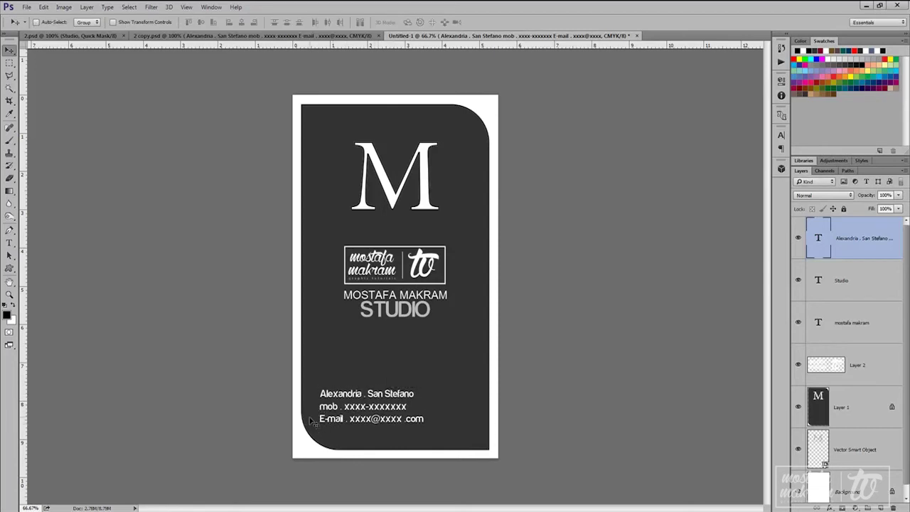
Step: Nudge the Studio text down slightly, then select it with the name and logo and shift all three down
right_click(399, 310)
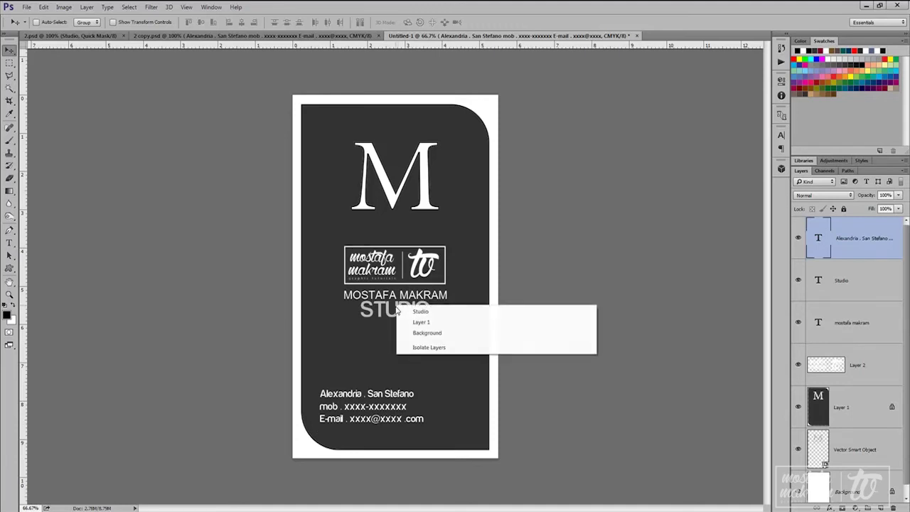
click(409, 310)
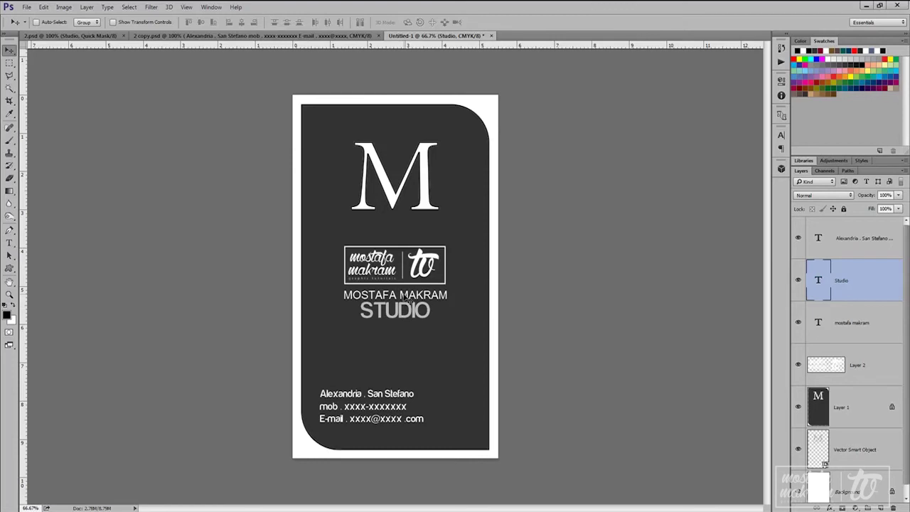
right_click(408, 302)
shift+click(421, 301)
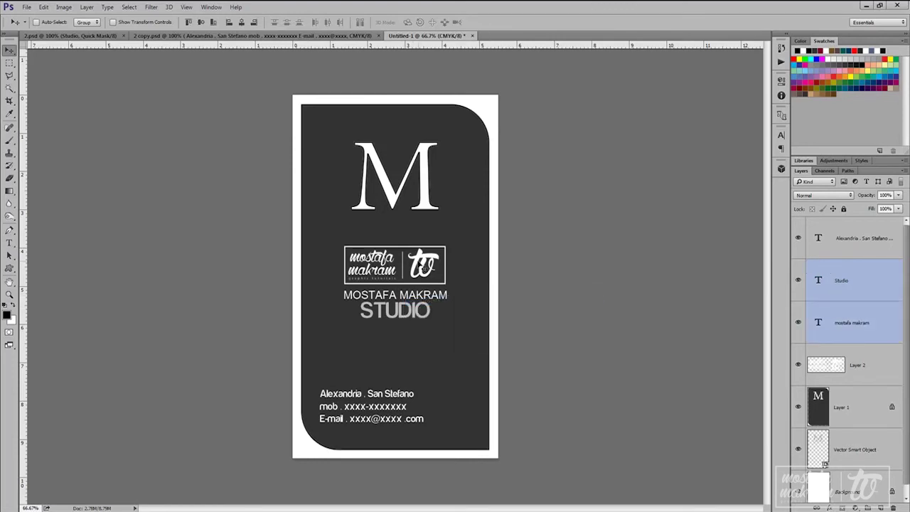
right_click(415, 260)
shift+click(419, 264)
drag(414, 264, 415, 273)
Step: Move the logo, name and Studio text up together to sit just below the letter M
key(ctrl+shift+s)
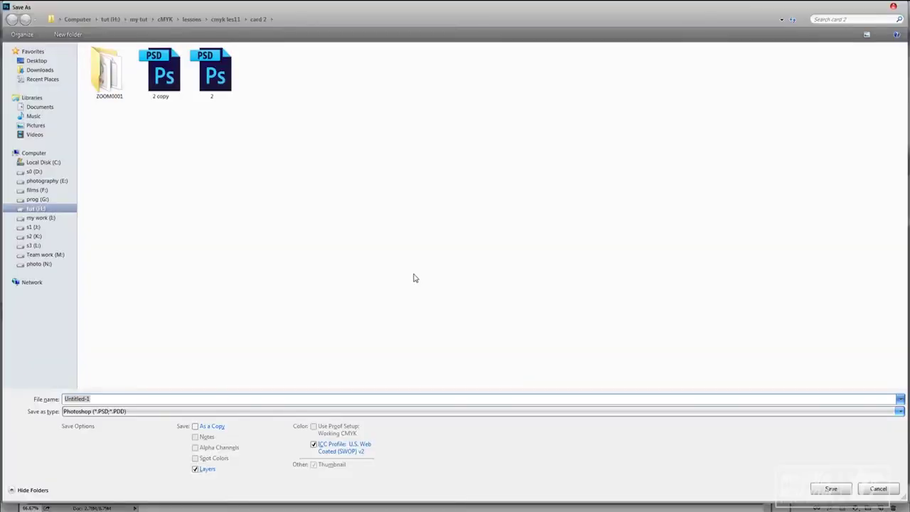
key(Escape)
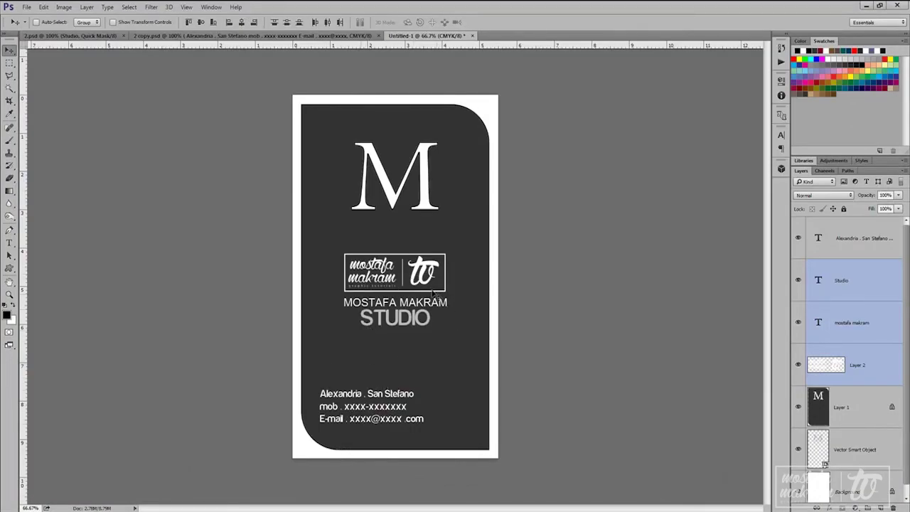
drag(410, 278, 414, 250)
key(ctrl+s)
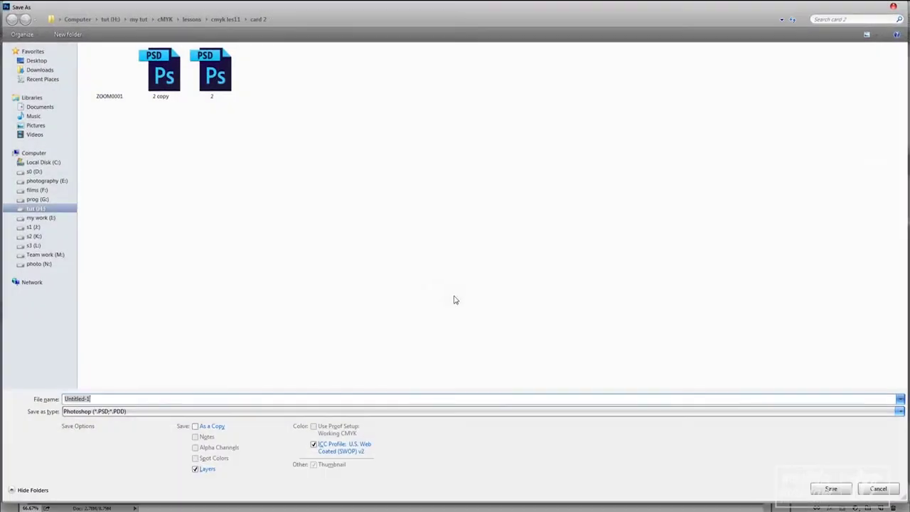
key(Escape)
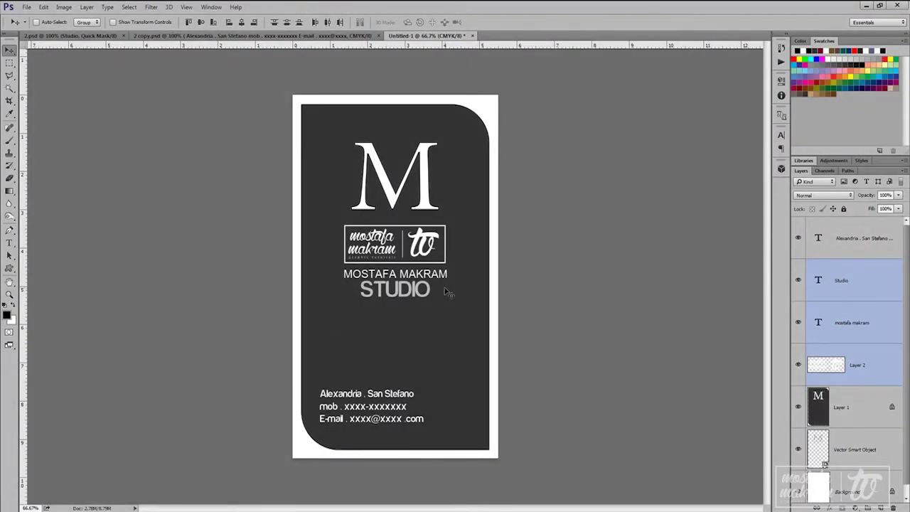
key(ctrl)
drag(409, 268, 411, 275)
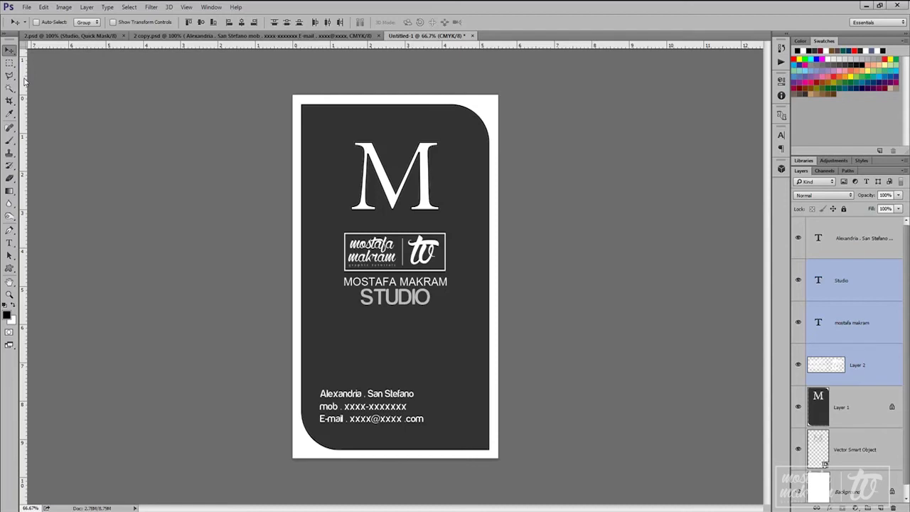
drag(24, 80, 310, 116)
drag(357, 50, 372, 24)
key(ctrl+semicolon)
Step: Hide the grey card layer to inspect the cutting outline beneath it, then show and select the card layer again
scroll(839, 380, down, 1)
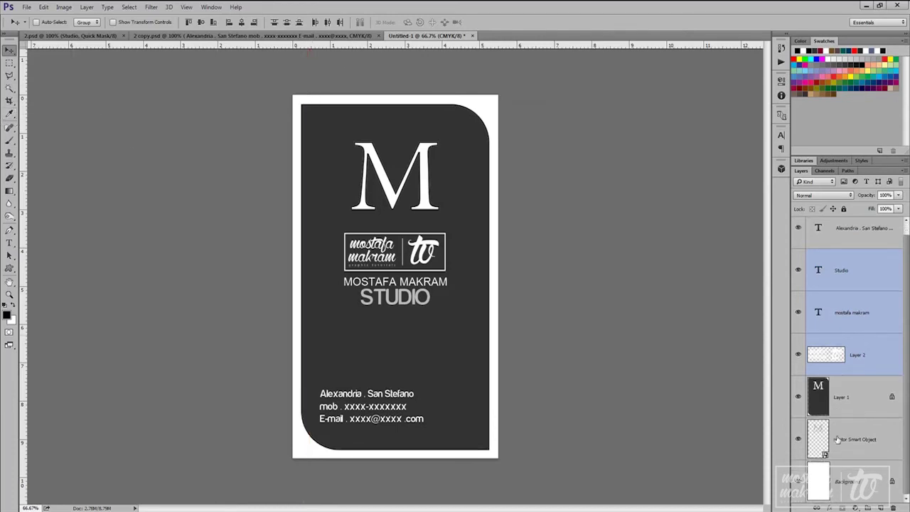
click(798, 397)
click(857, 440)
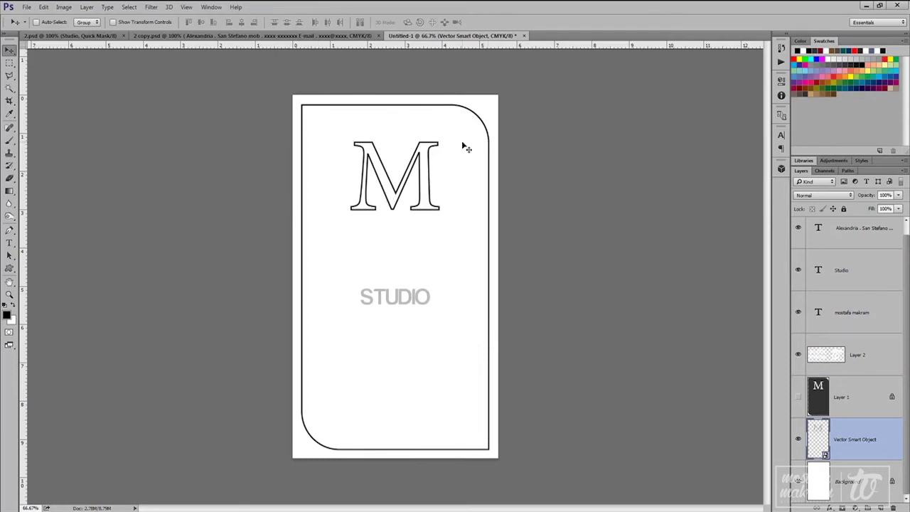
click(798, 398)
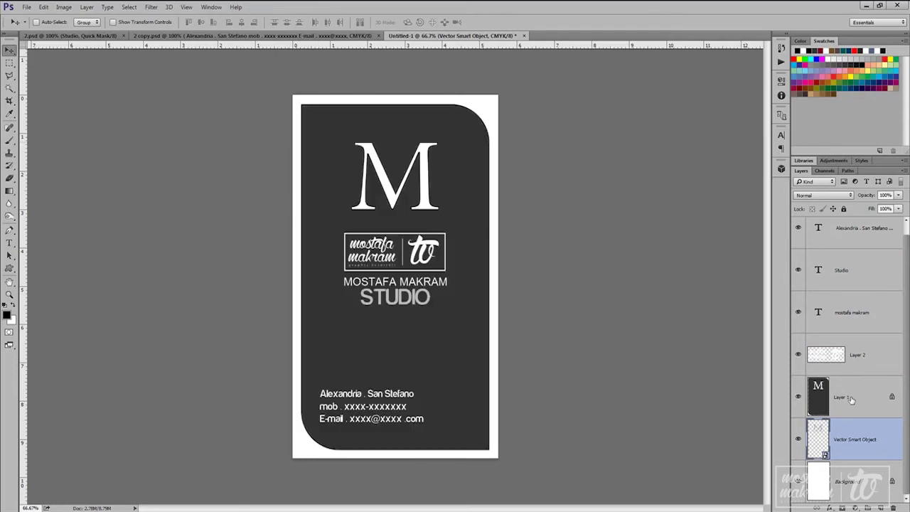
click(853, 398)
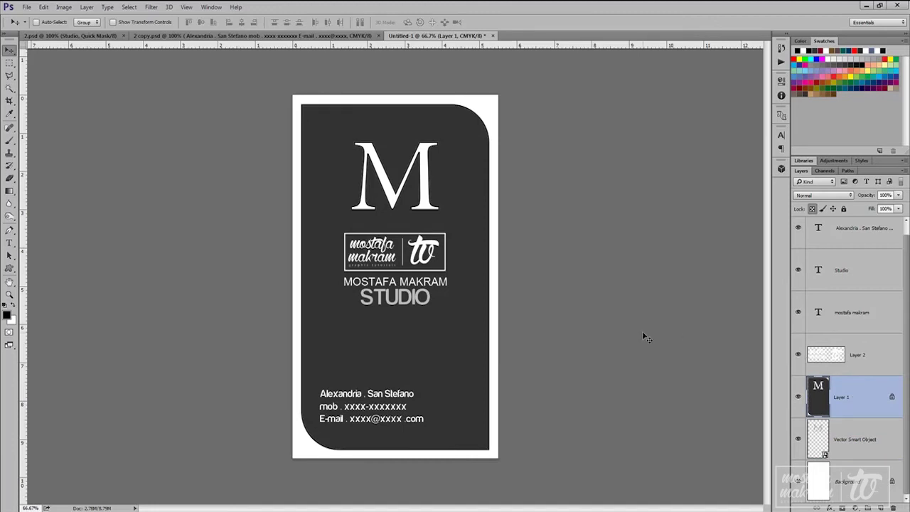
Step: Fill the Background layer with the card's dark grey so the color extends beyond the cutting outline
click(842, 482)
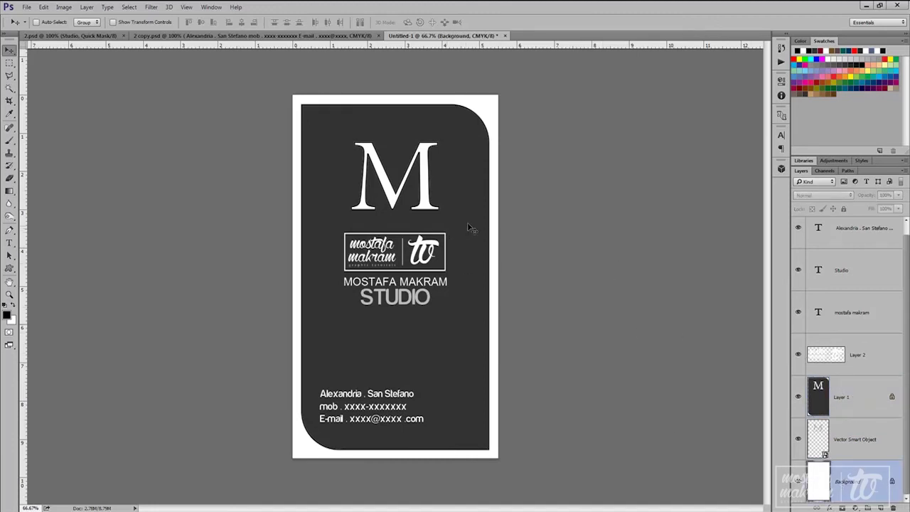
key(i)
key(x)
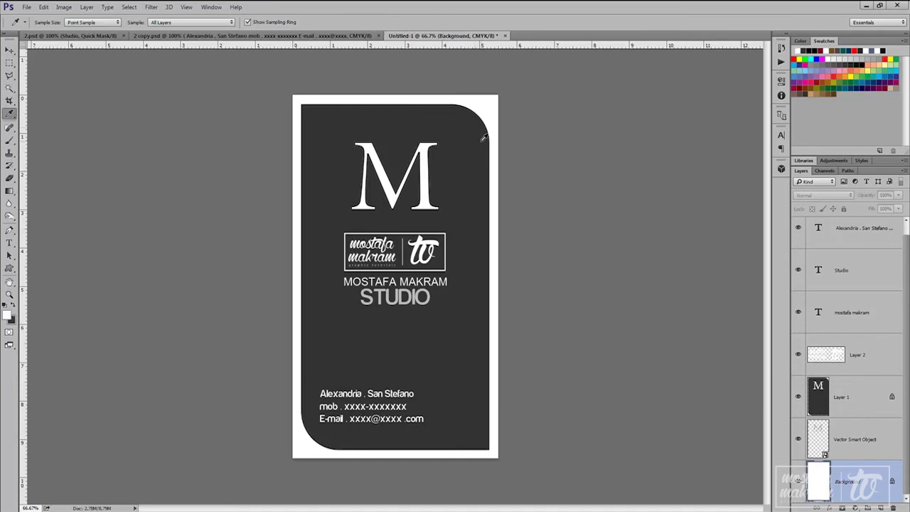
key(ctrl+BackSpace)
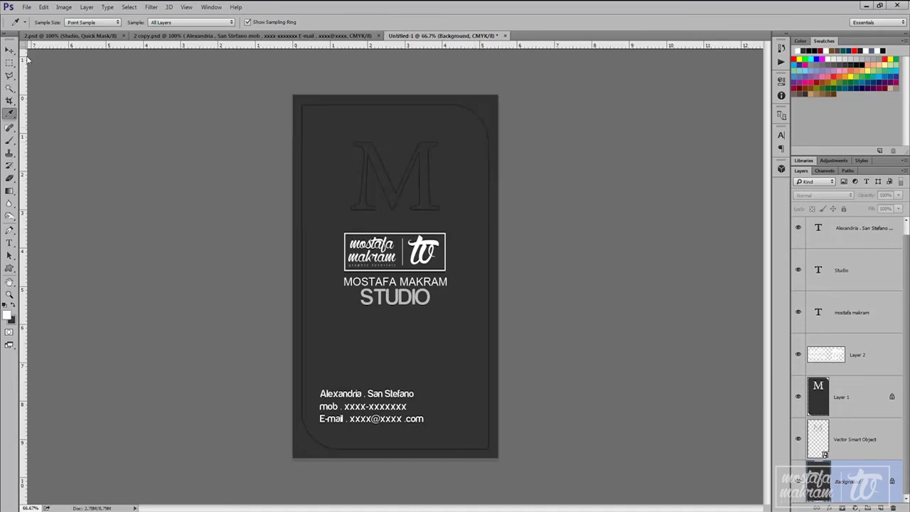
Step: Hide the cutting outline's smart object to view the card without it, then show it again
click(10, 50)
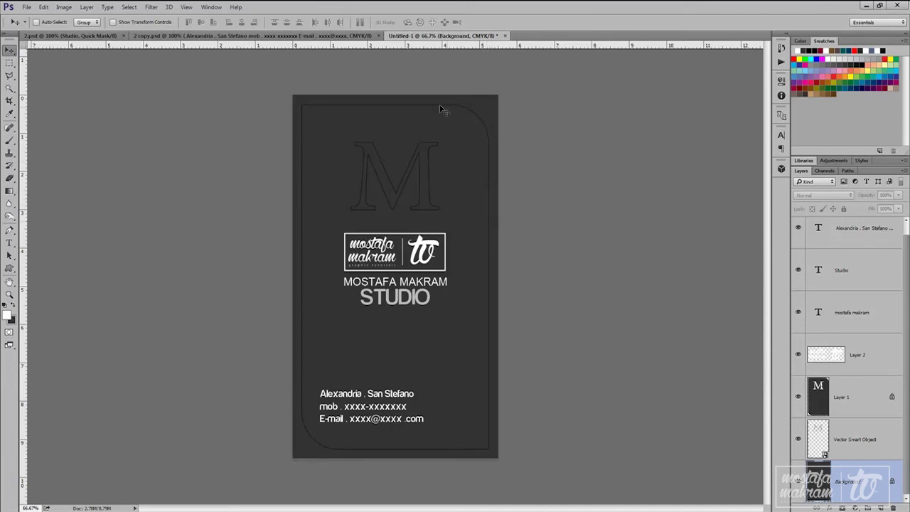
click(797, 441)
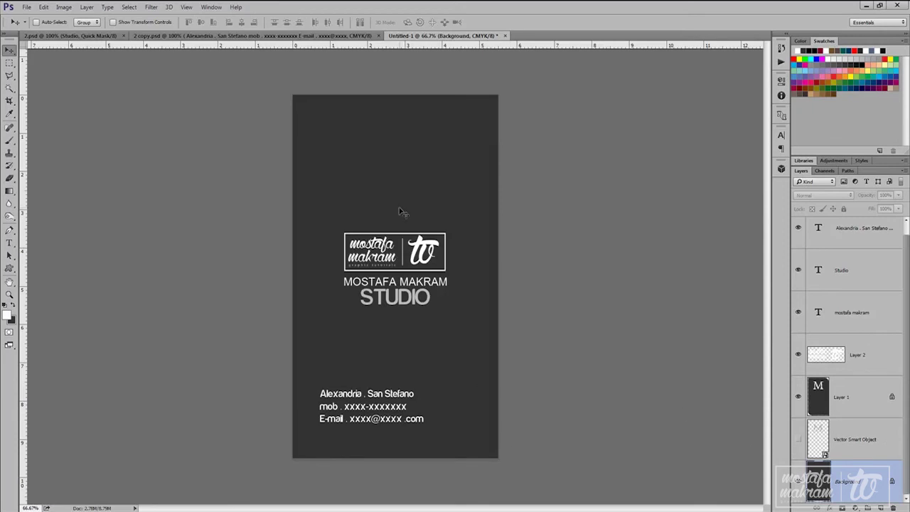
click(797, 440)
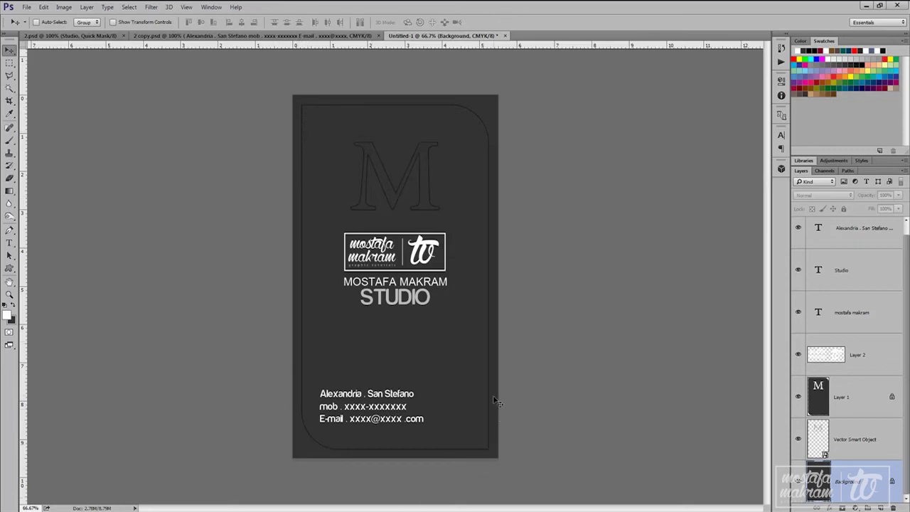
Step: Toggle the Vector Smart Object's visibility to compare the card with and without cutting lines, then briefly check the open Illustrator die file
click(798, 440)
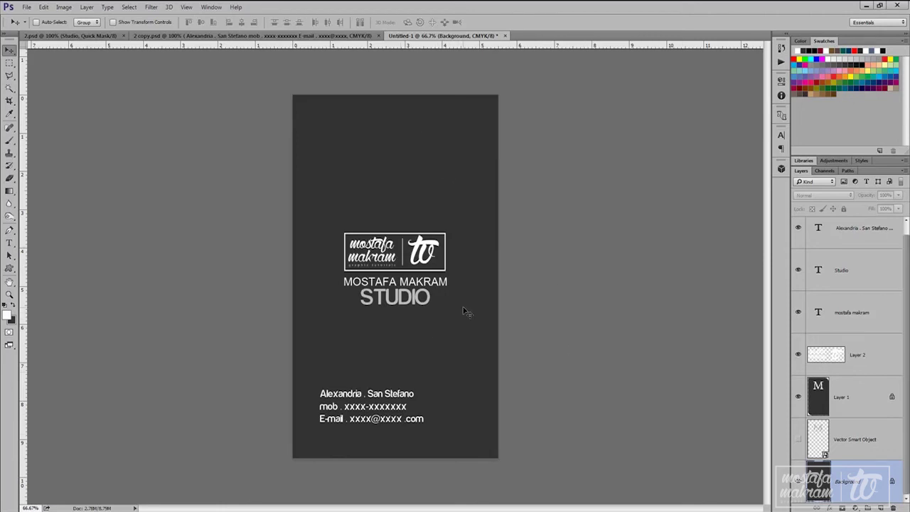
click(798, 440)
click(797, 440)
click(798, 441)
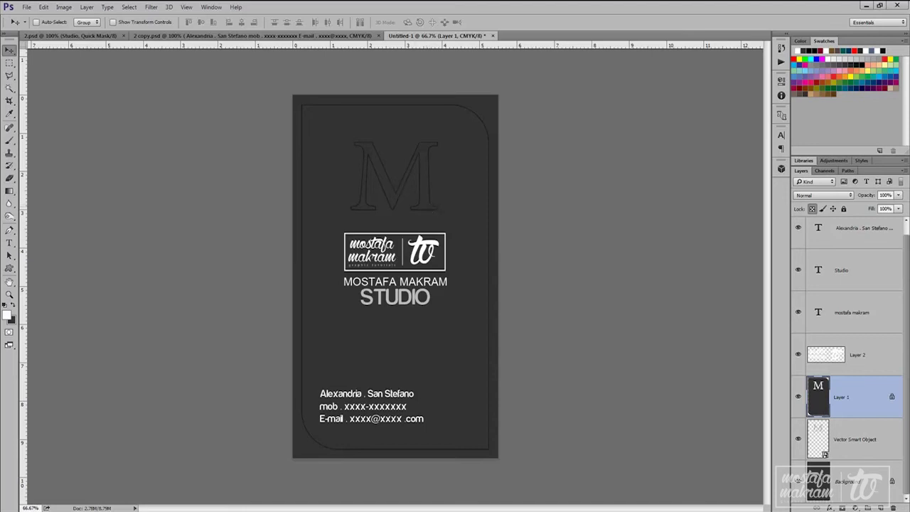
key(alt+Tab)
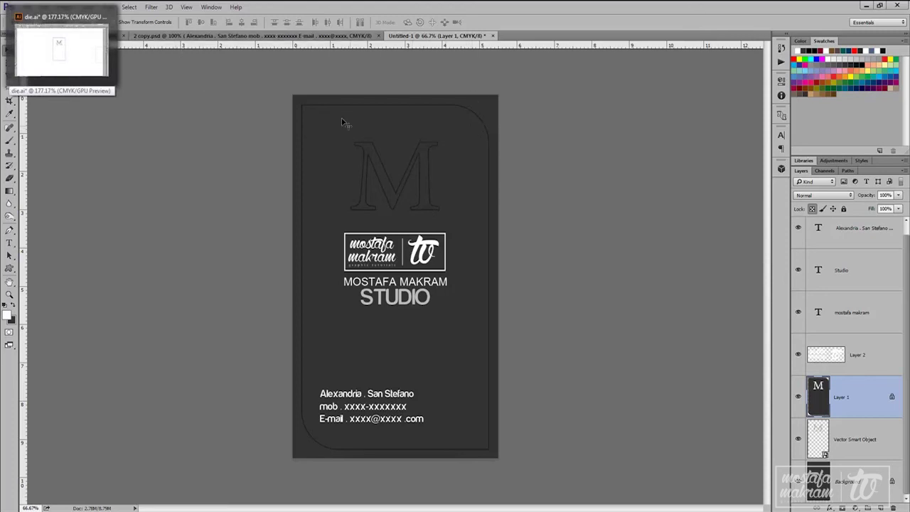
key(alt+Tab)
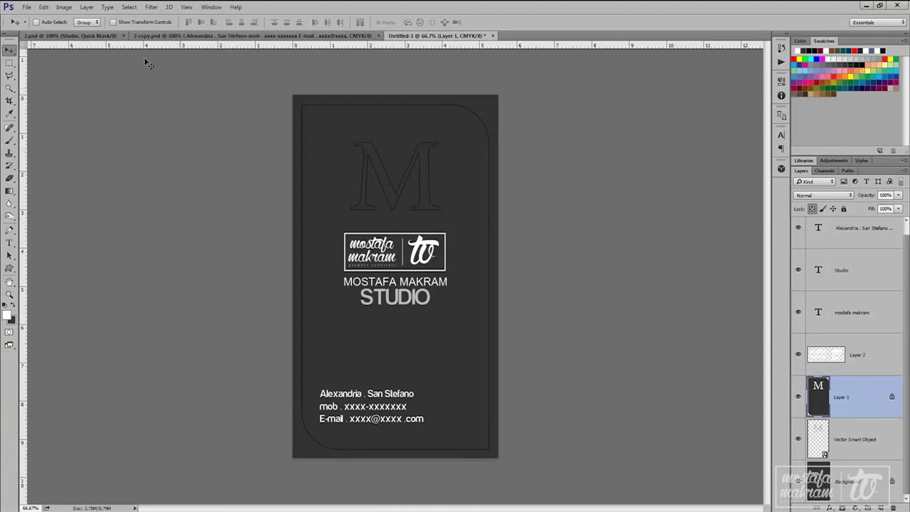
Step: Duplicate the card document with all its layers under the name b
click(63, 7)
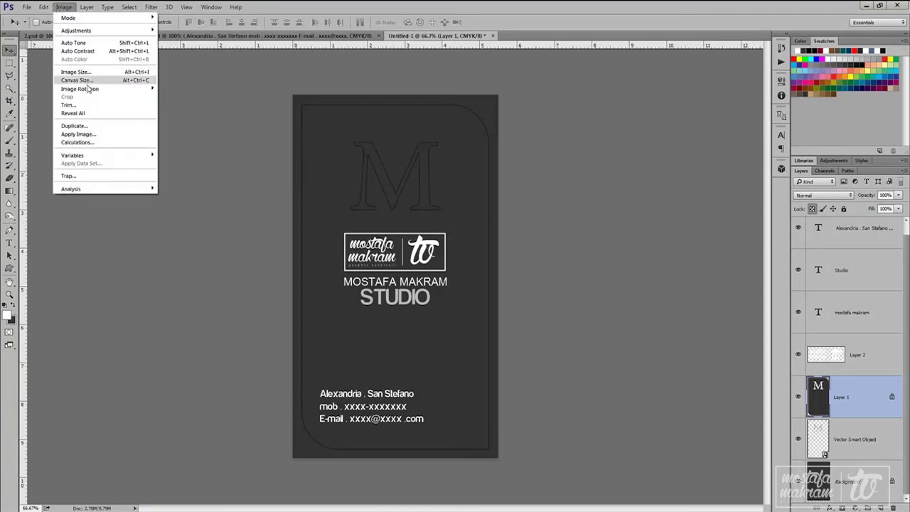
click(80, 125)
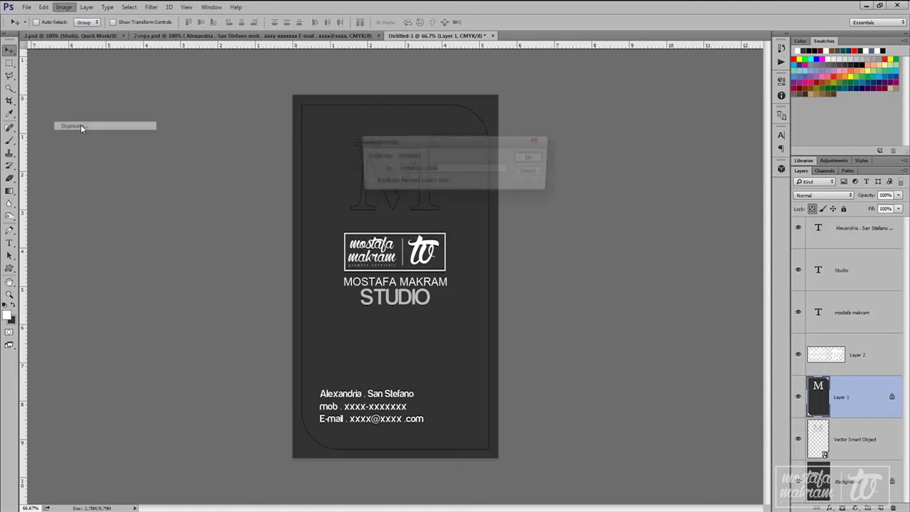
text(v)
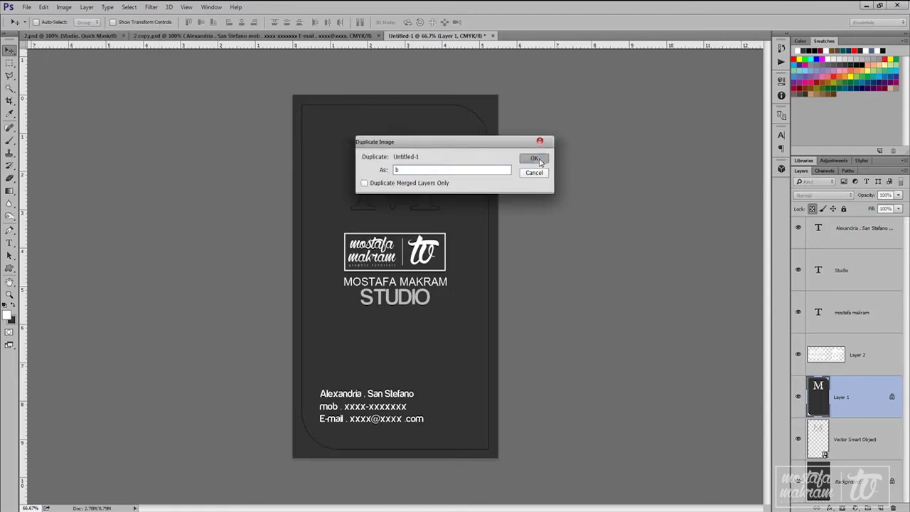
click(535, 159)
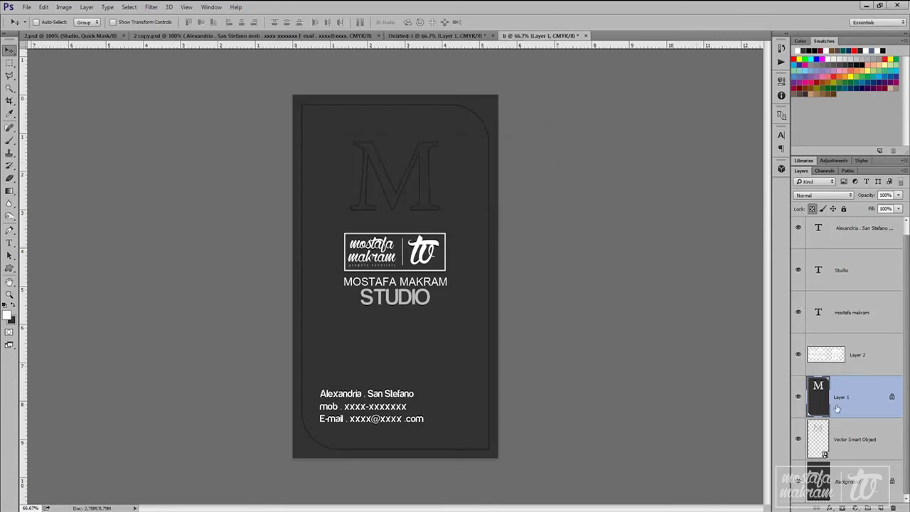
Step: Flip every layer except Background horizontally in document b to mirror the card for its reverse side
click(847, 450)
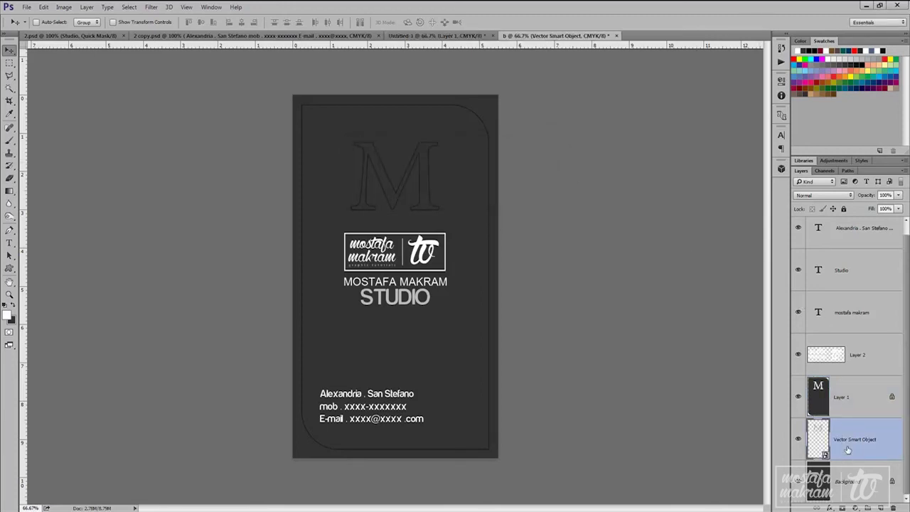
scroll(847, 450, up, 1)
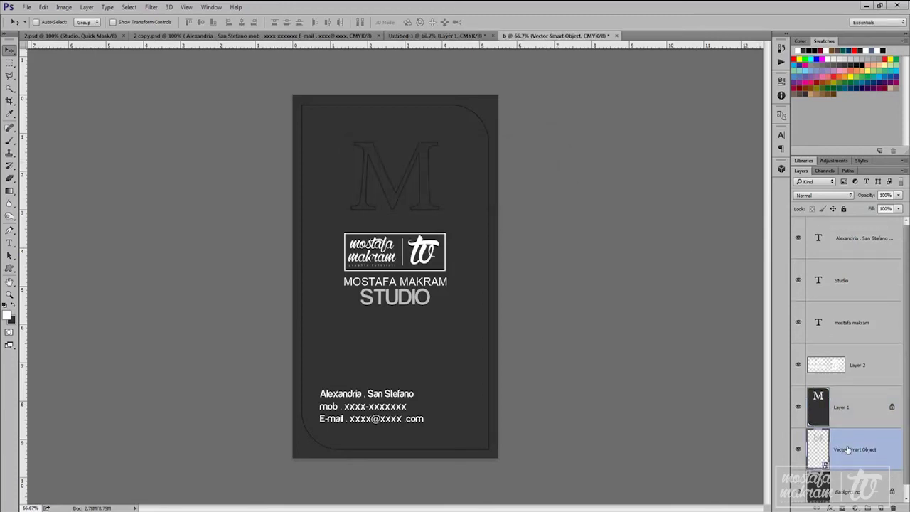
shift+click(852, 234)
key(ctrl+t)
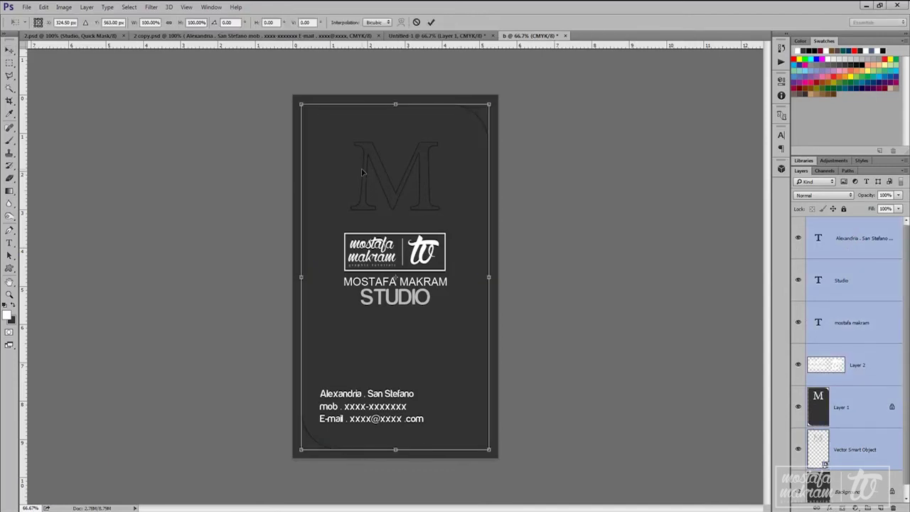
right_click(387, 184)
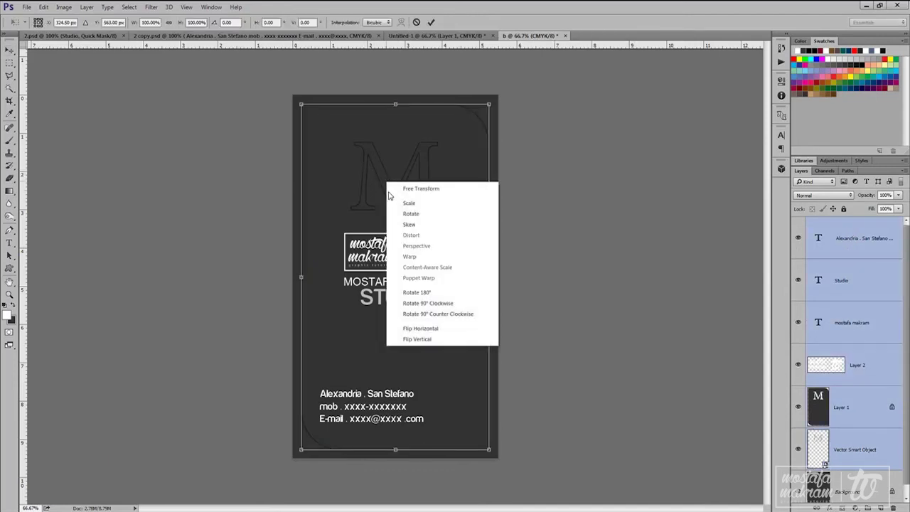
click(431, 328)
key(Return)
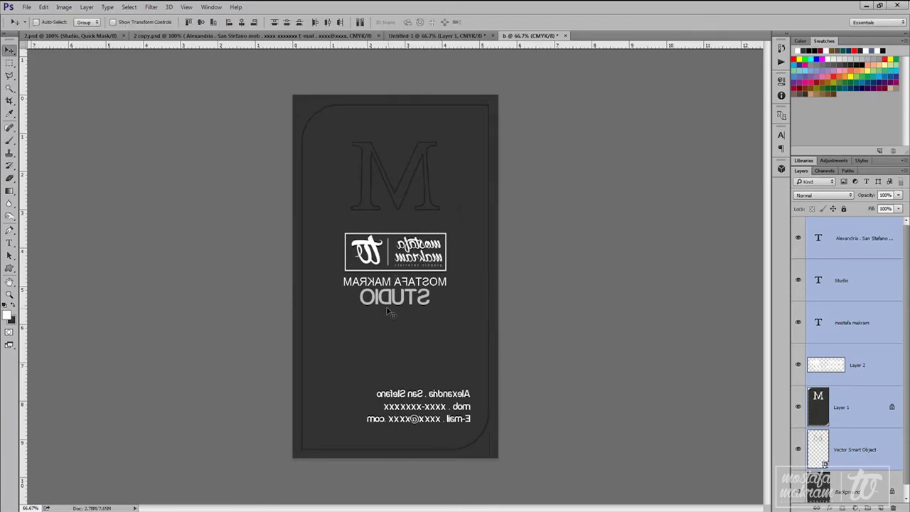
Step: Compare the mirrored card in document b with the original Untitled-1, checking the cutting outline and the M
click(415, 35)
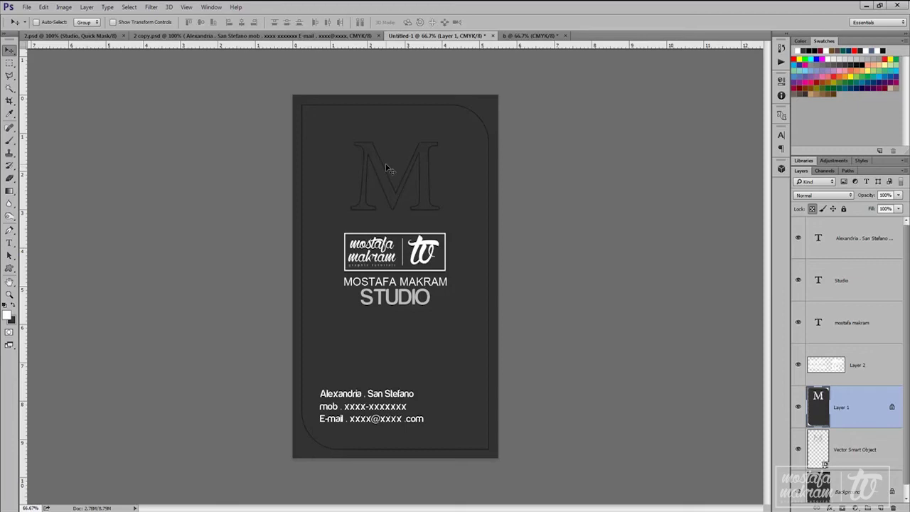
key(ctrl+Tab)
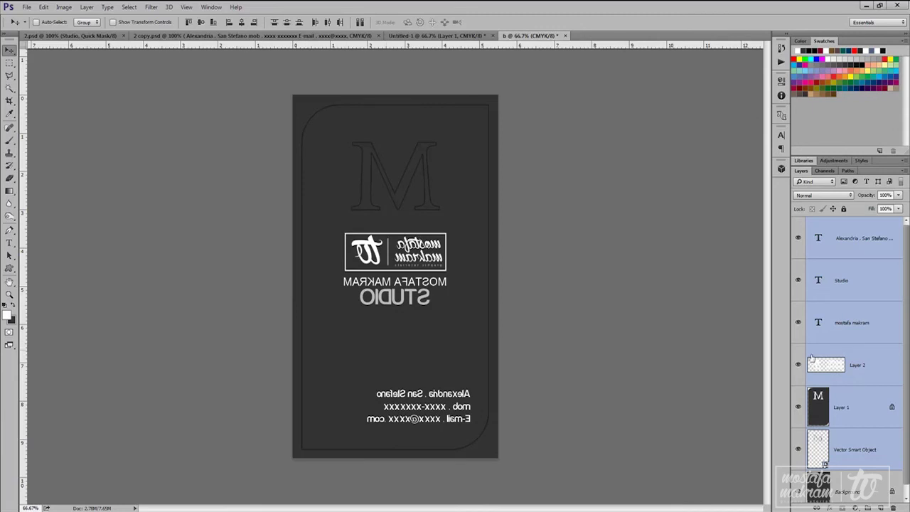
scroll(849, 384, down, 1)
click(846, 442)
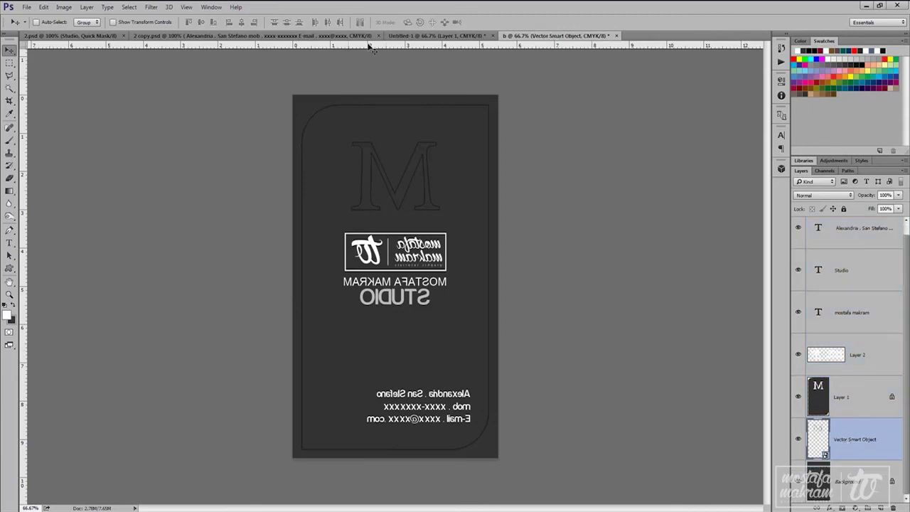
click(426, 36)
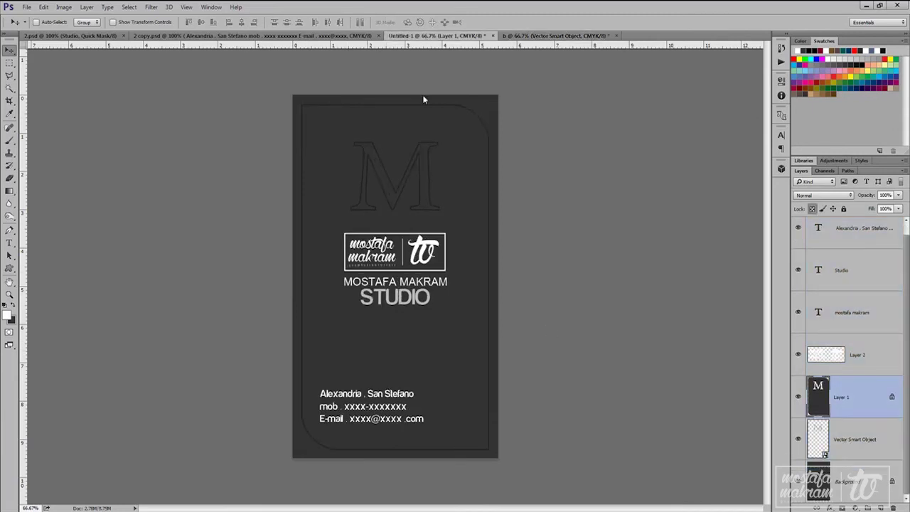
click(554, 35)
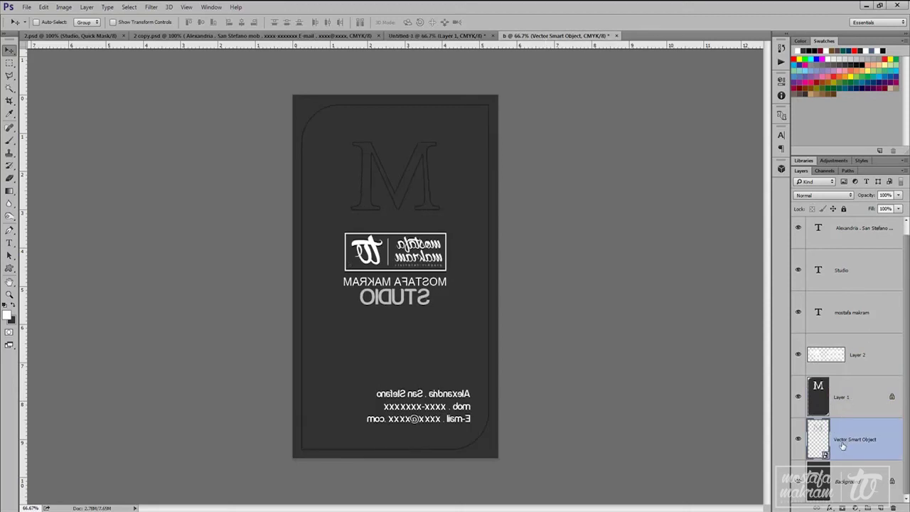
Step: Mark the M's top and bottom and the cutting outline's four edges with guides, then delete the Vector Smart Object
key(Delete)
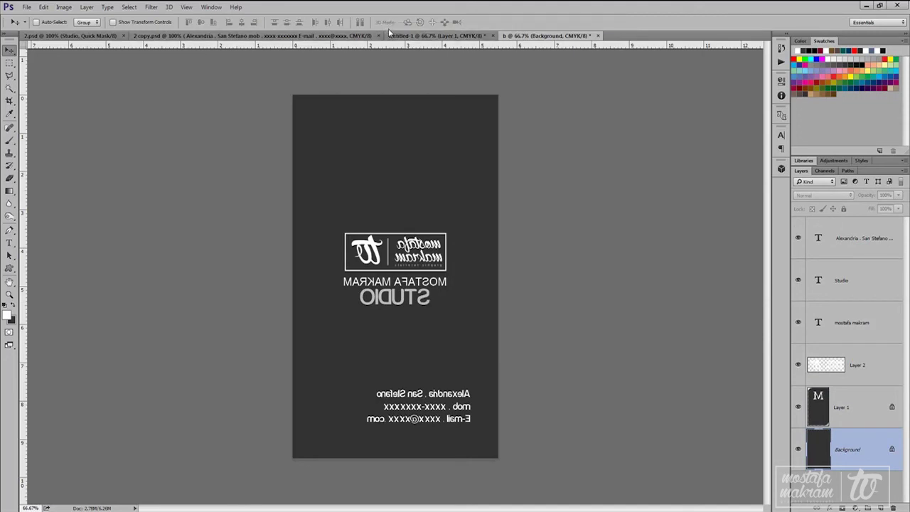
key(ctrl+v)
drag(418, 45, 413, 140)
drag(441, 45, 432, 210)
drag(21, 104, 301, 150)
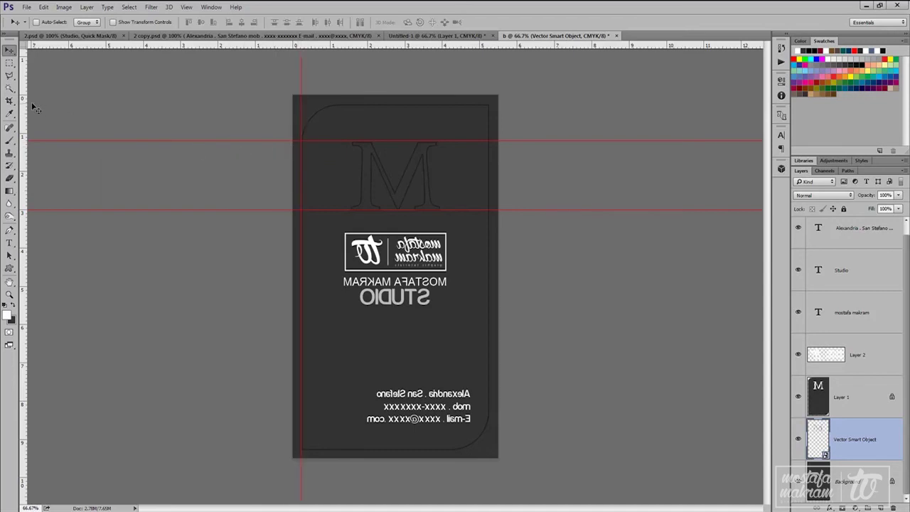
drag(22, 108, 489, 155)
drag(457, 47, 438, 449)
key(Delete)
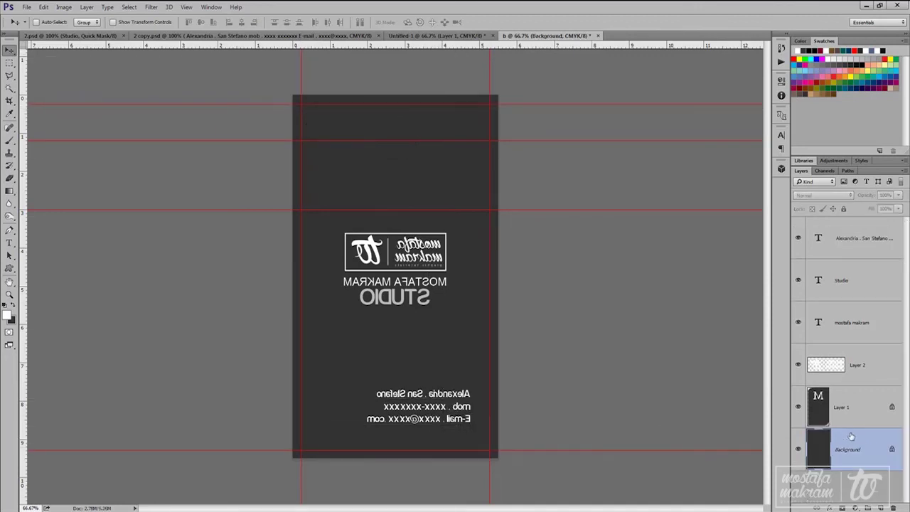
Step: Flip the three text layers horizontally so they read correctly, and move them left to center the heading beneath the logo
click(858, 304)
shift+click(851, 228)
key(ctrl+t)
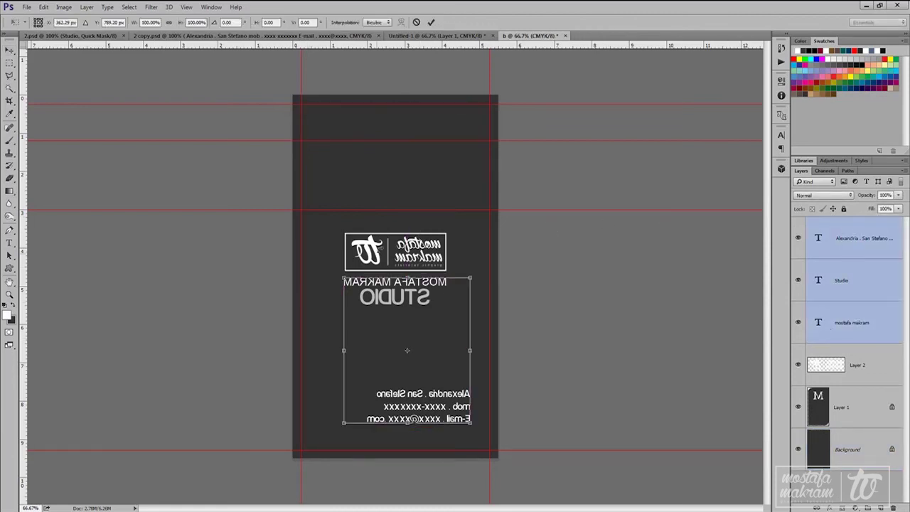
right_click(399, 246)
click(456, 393)
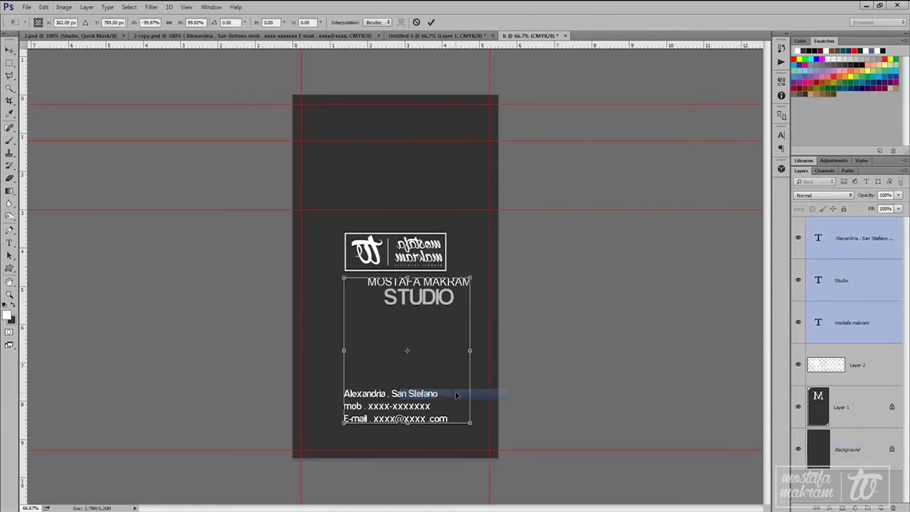
key(Return)
drag(425, 312, 406, 309)
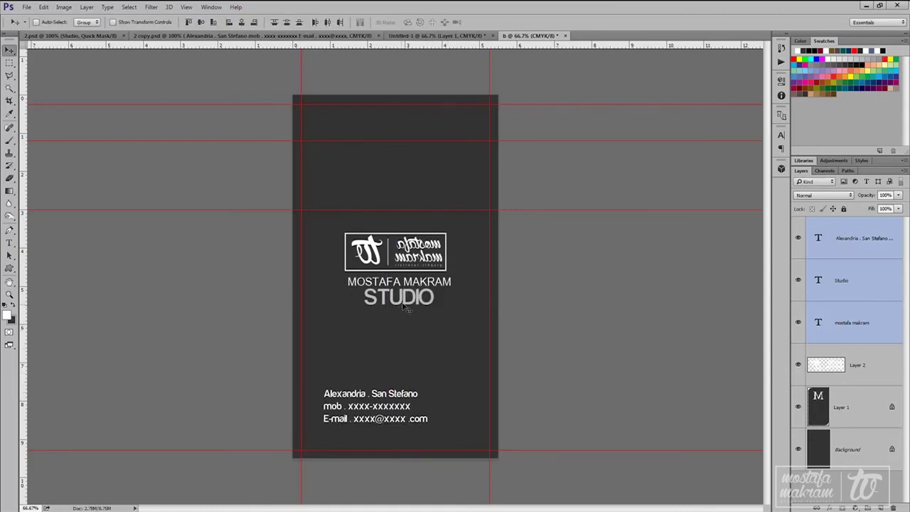
Step: Delete the name, Studio and contact text layers from the reverse side, keeping the logo layer
click(873, 366)
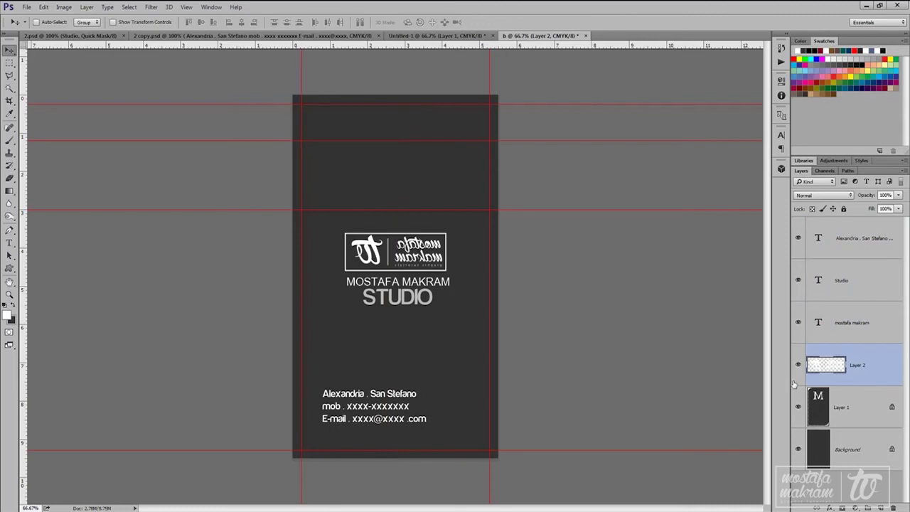
key(Delete)
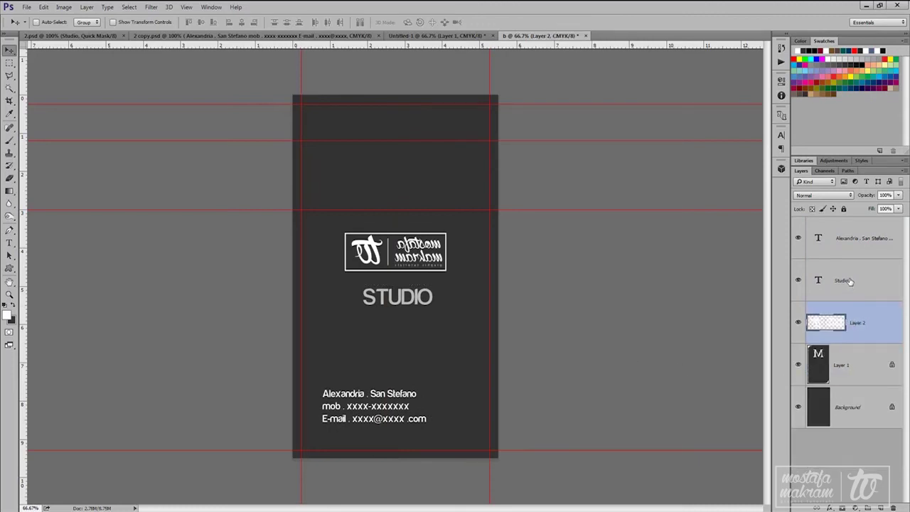
click(855, 263)
key(Delete)
click(850, 245)
key(Delete)
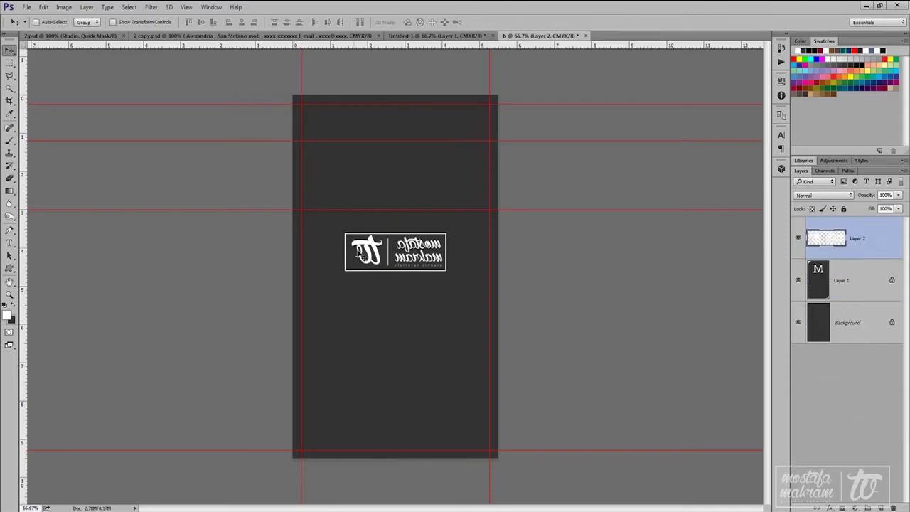
Step: Flip the logo horizontally so it reads correctly, enlarge it to about 120%, and move it down to the card's middle
key(ctrl+t)
right_click(413, 253)
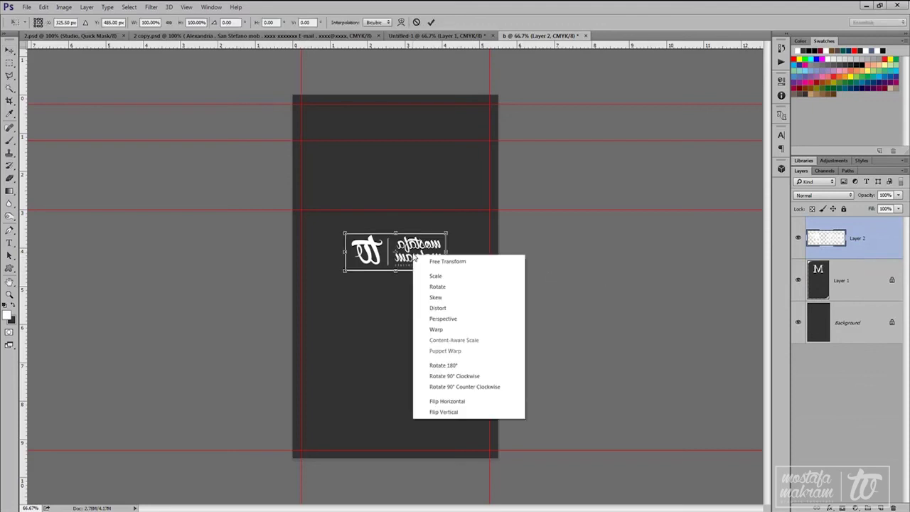
click(452, 401)
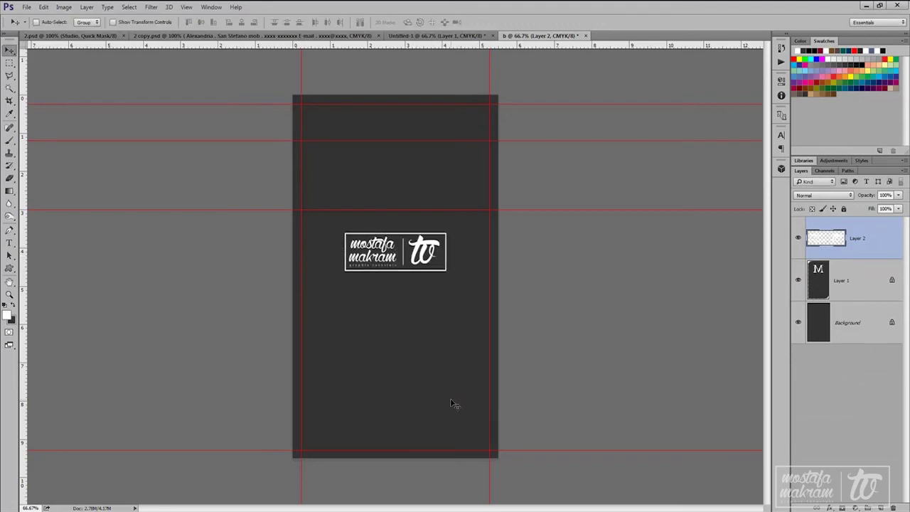
drag(448, 231, 459, 226)
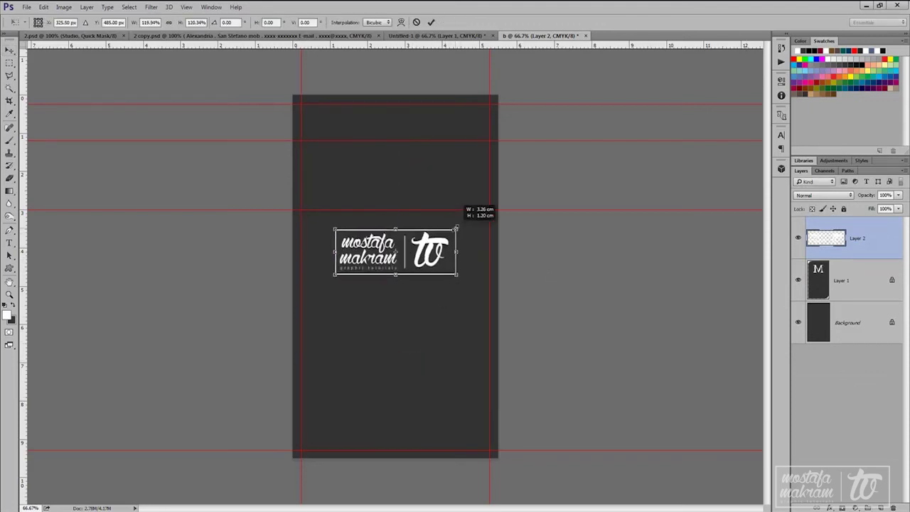
key(Return)
drag(409, 260, 406, 306)
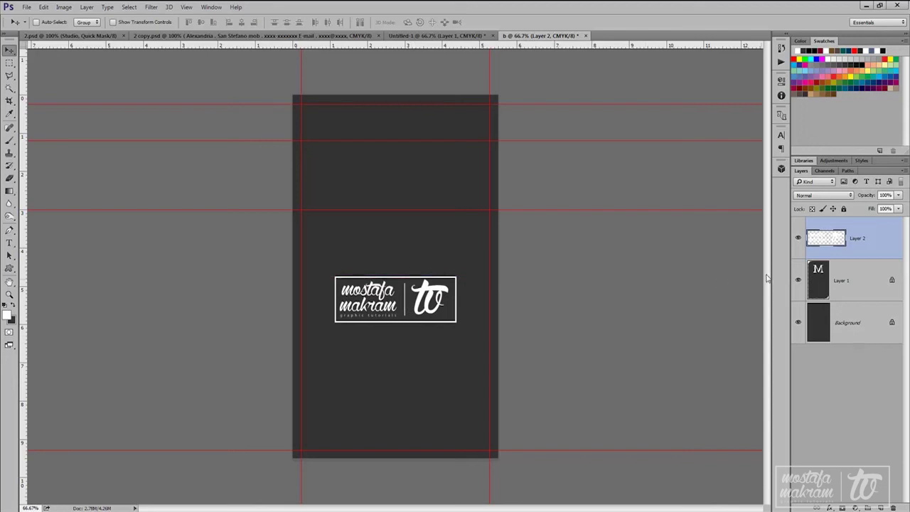
Step: Switch between Untitled-1 and document b to compare the card's front and reverse designs
click(441, 35)
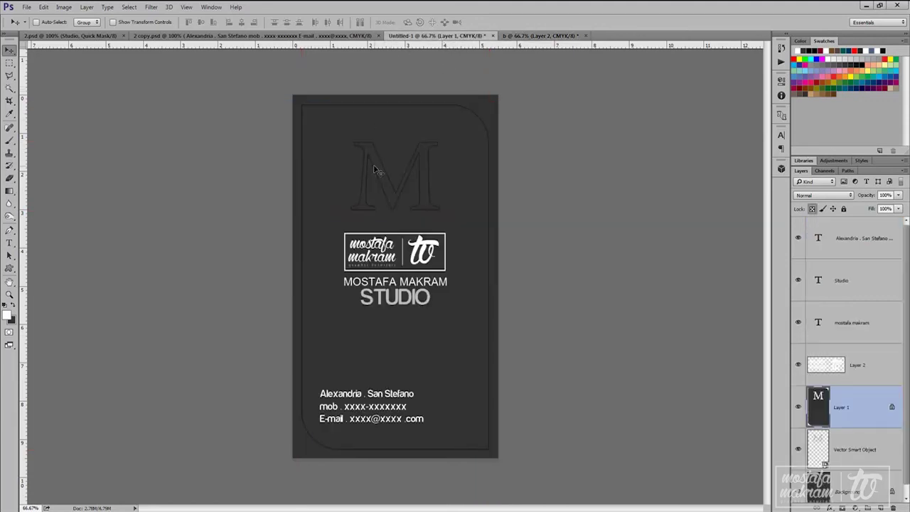
click(540, 35)
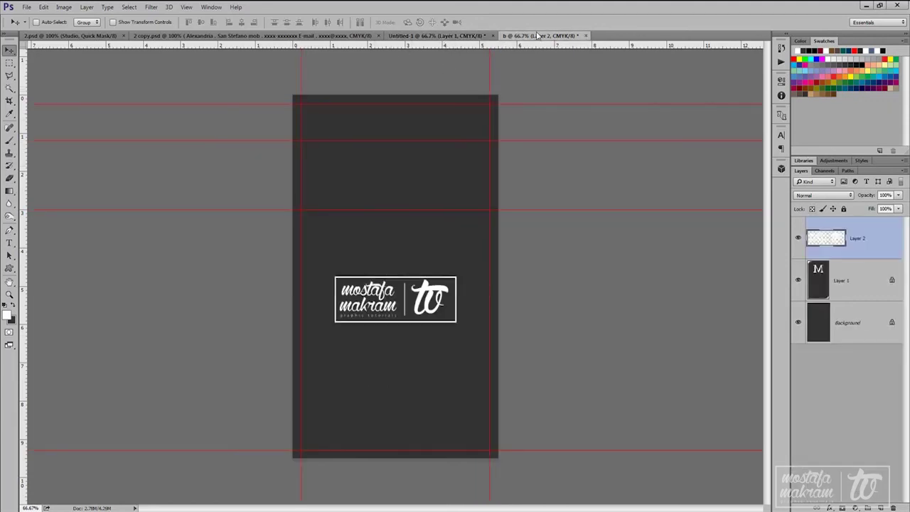
click(435, 36)
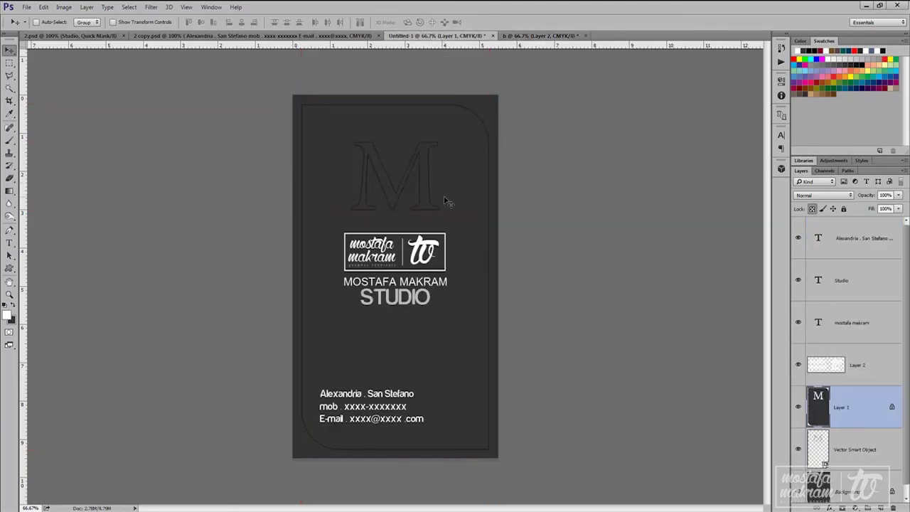